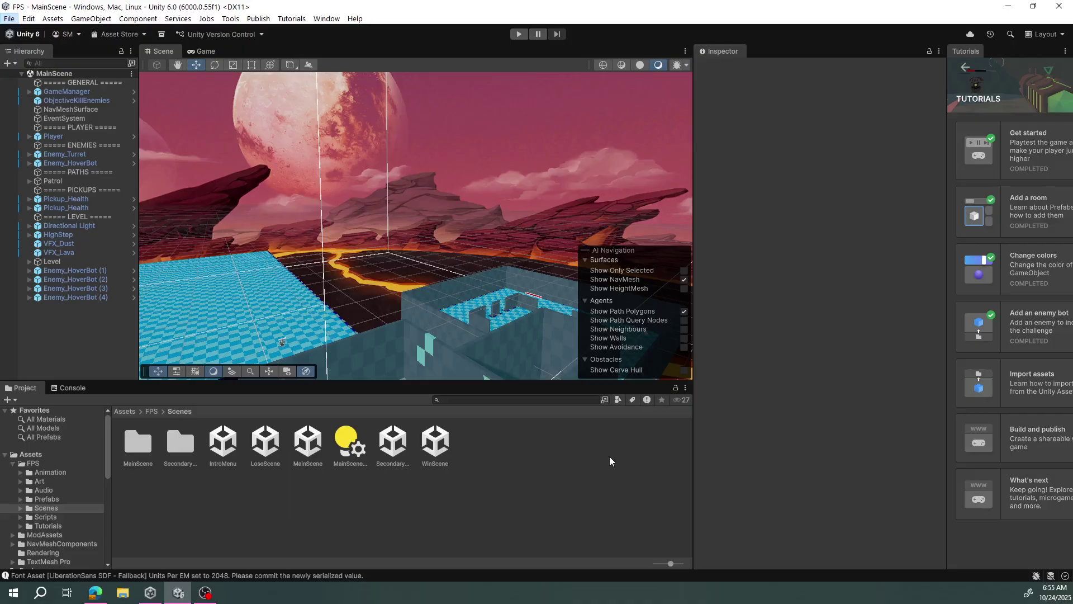
Review the scene list in the build profiles, checking the MainScene entry, and close the build profiles window.
left_click(310, 442)
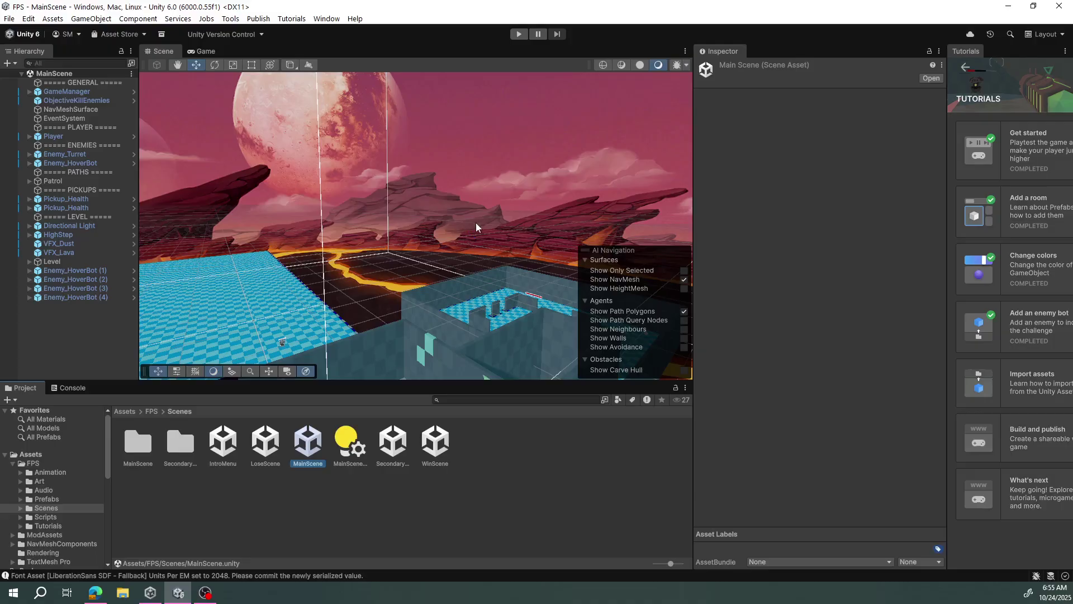
right_click_drag(432, 278, 420, 283)
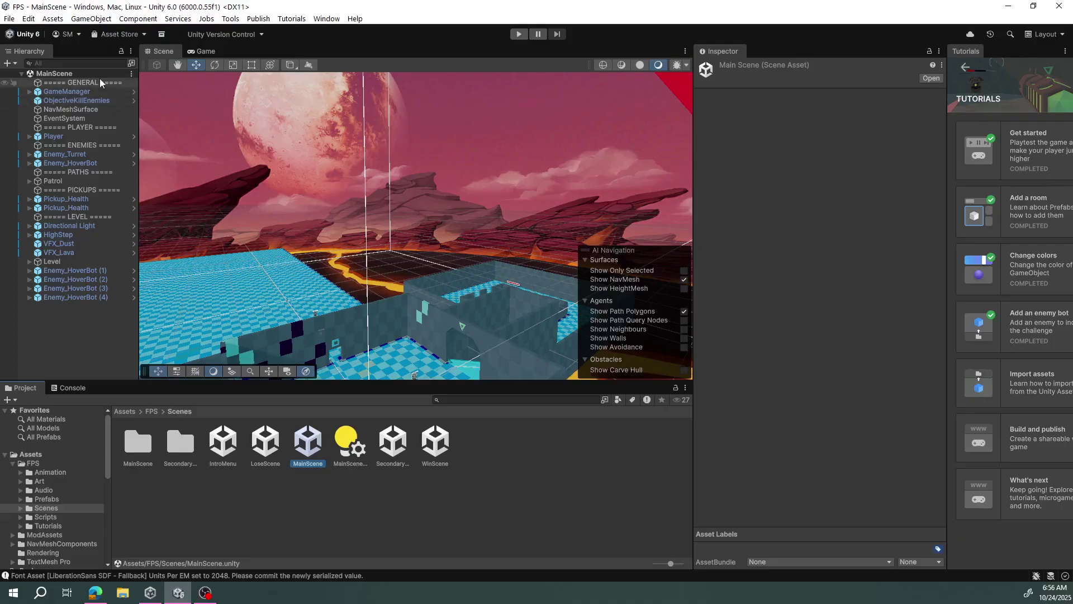
left_click(9, 18)
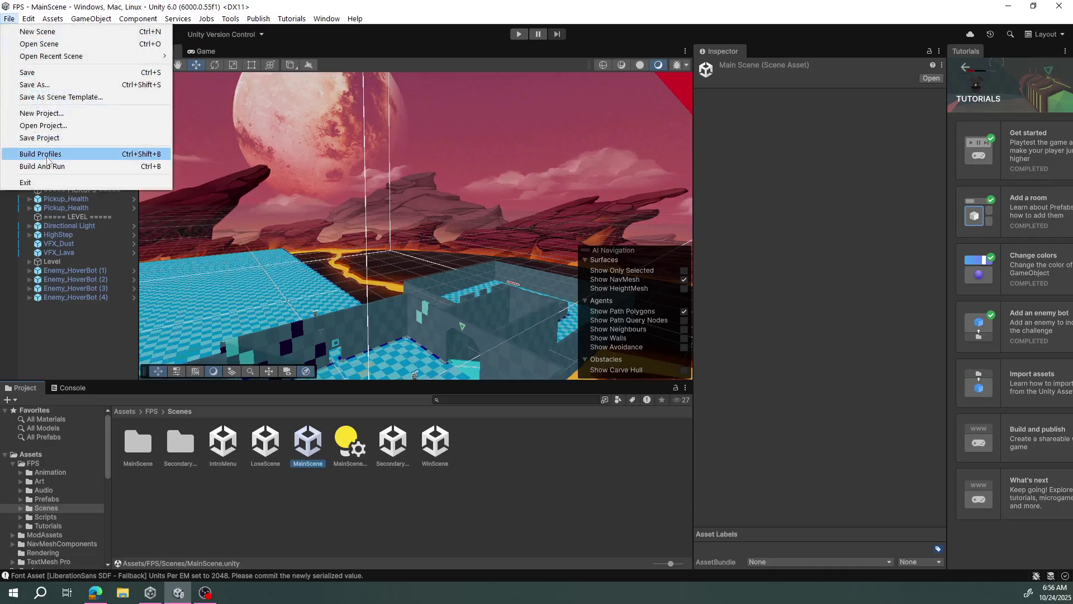
left_click(10, 20)
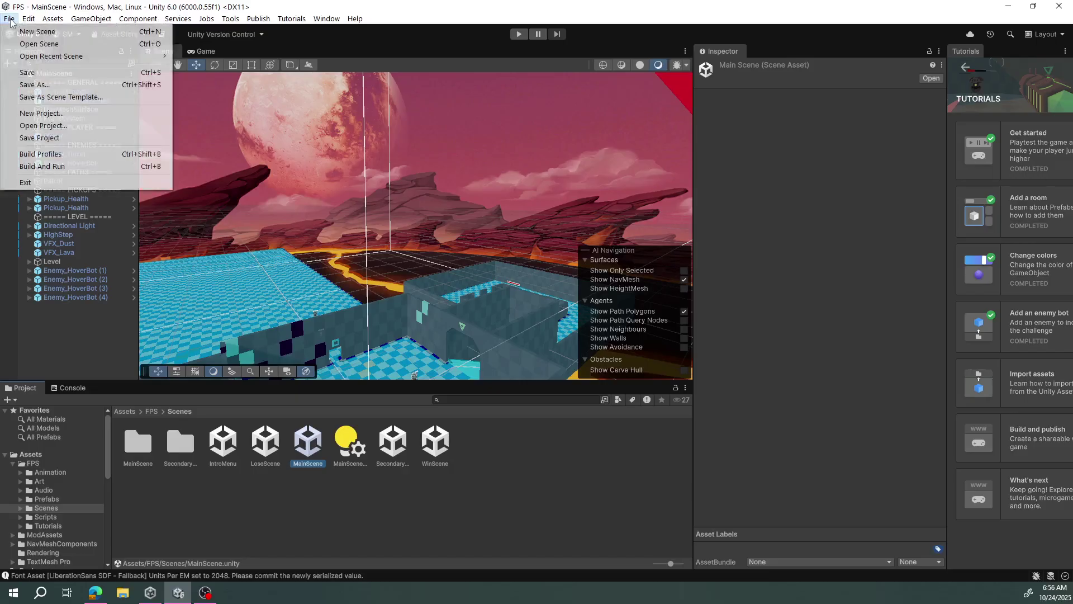
left_click(40, 154)
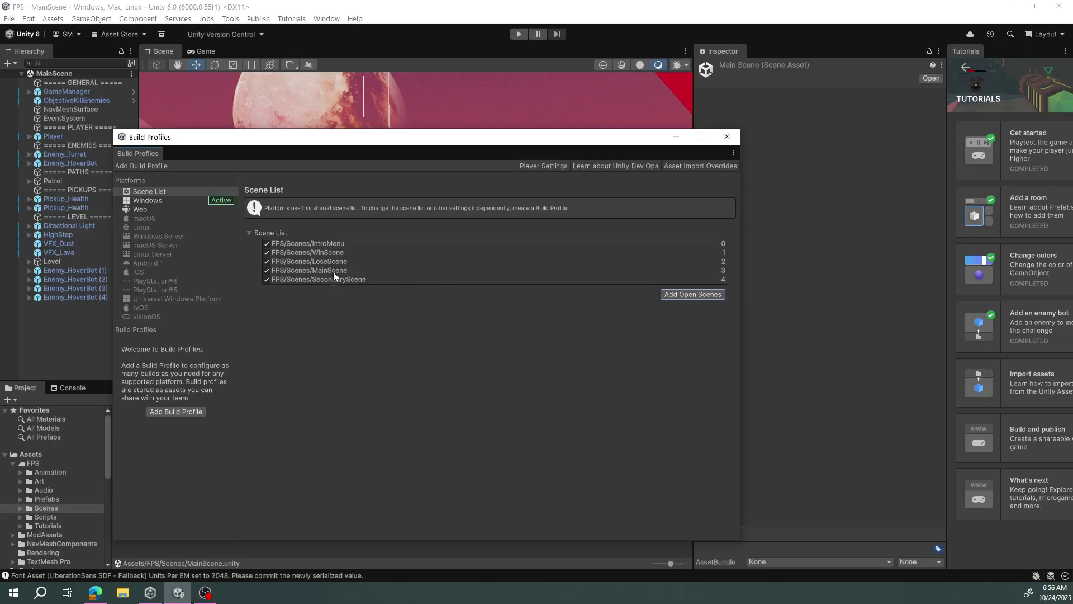
mouse_move(327, 272)
left_mouse_down()
mouse_move(330, 256)
mouse_move(328, 274)
left_mouse_up()
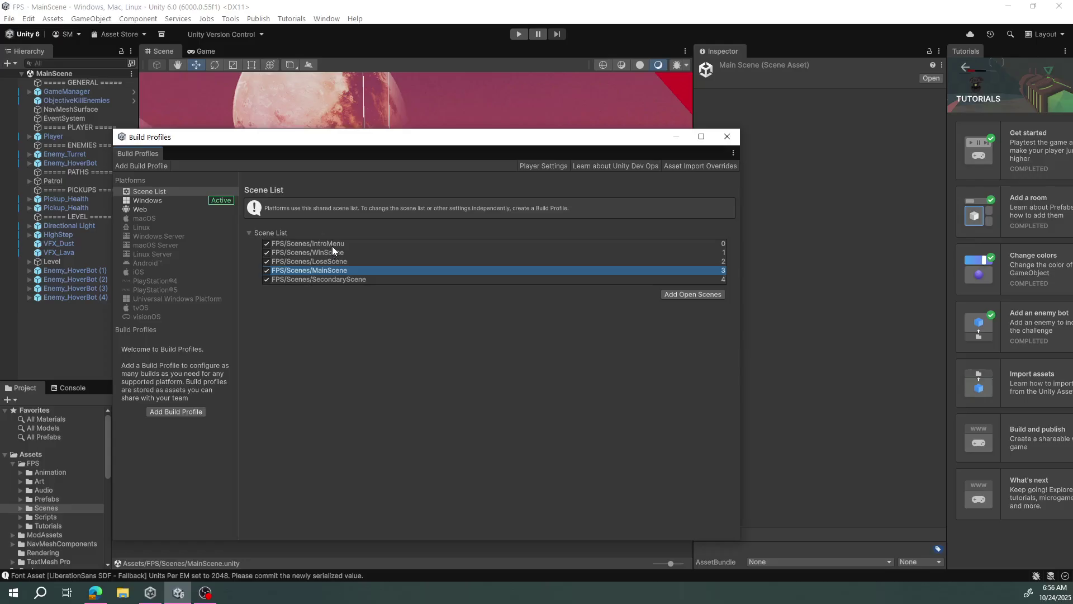
left_click(727, 136)
Set the Win Scene Name in MainScene's GameManager Game Flow Manager script to SecondaryScene.
left_click(67, 92)
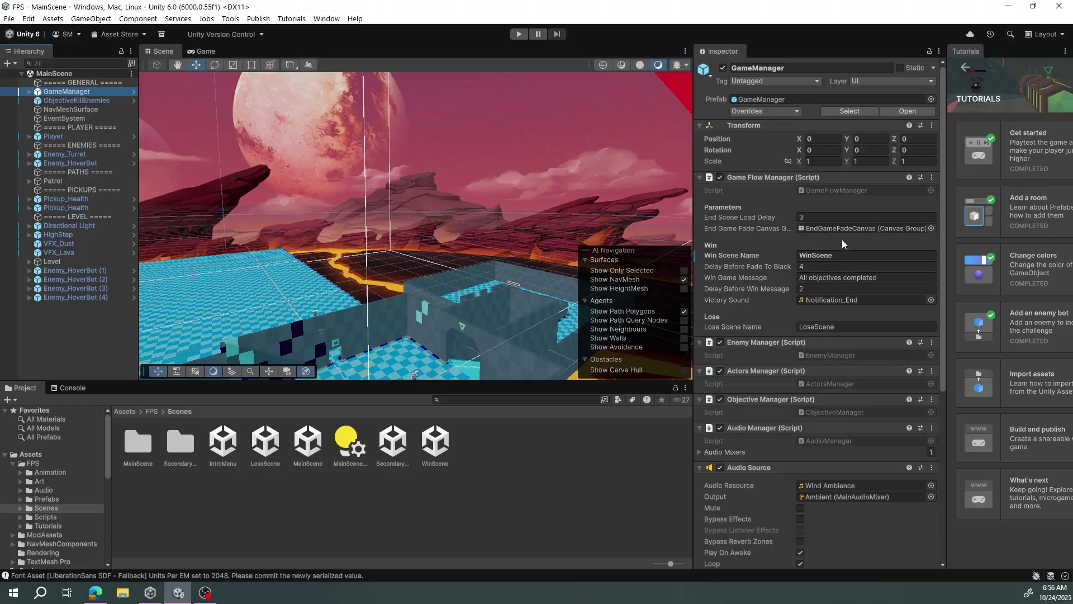
scroll(842, 283, "down", 3)
scroll(842, 283, "down", 6)
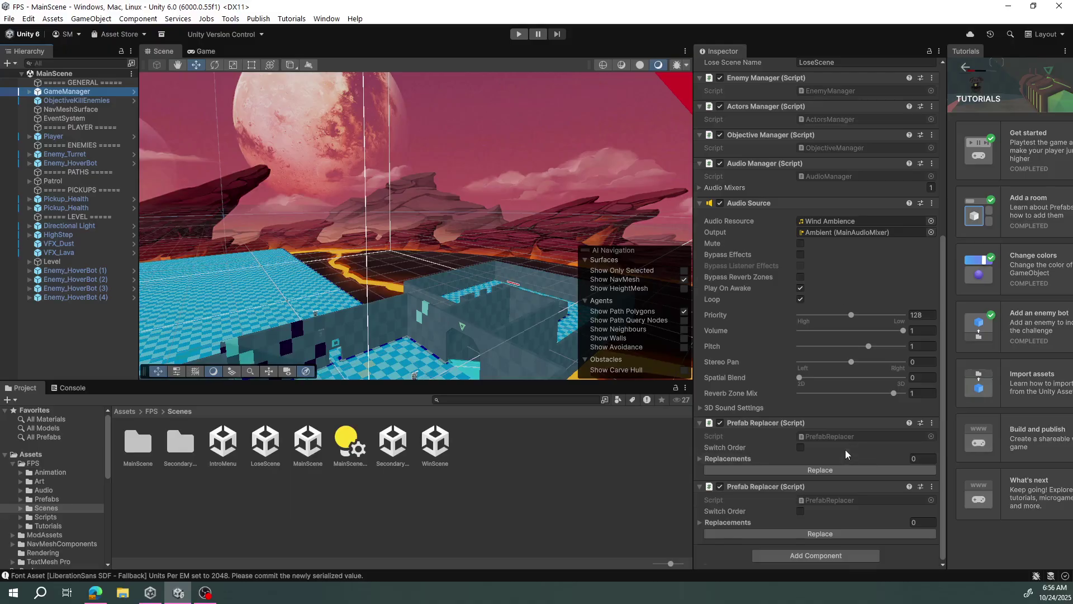
scroll(845, 449, "up", 9)
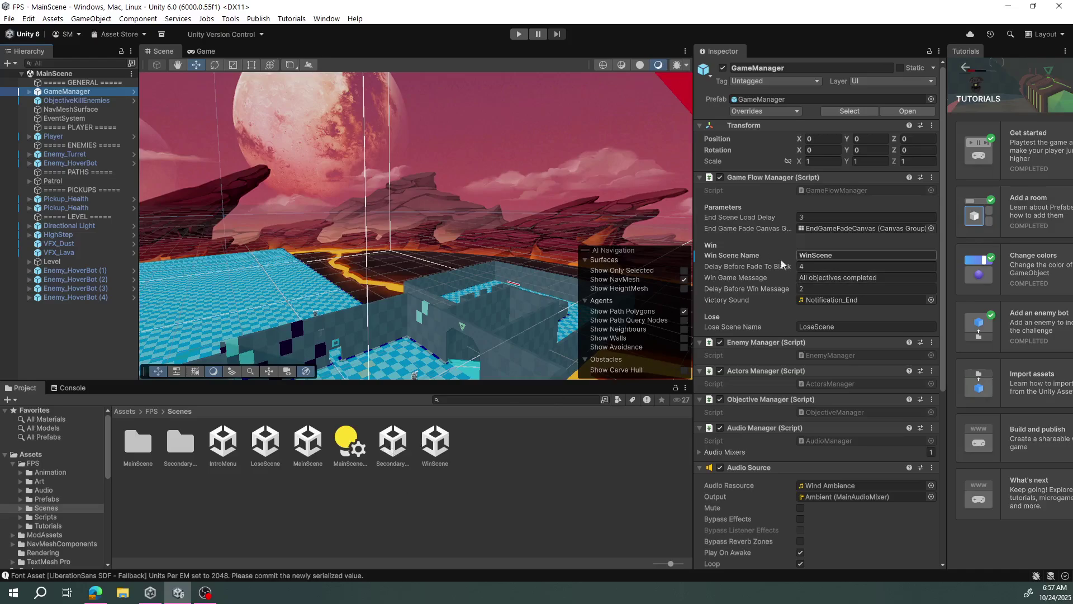
left_click(841, 256)
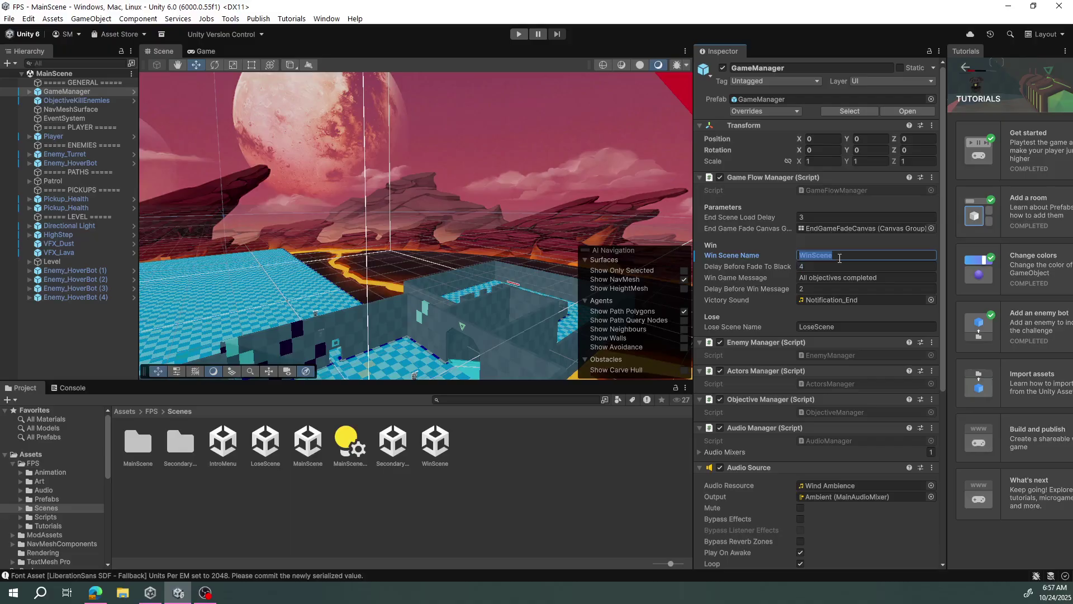
key("BackSpace")
type("Secondary")
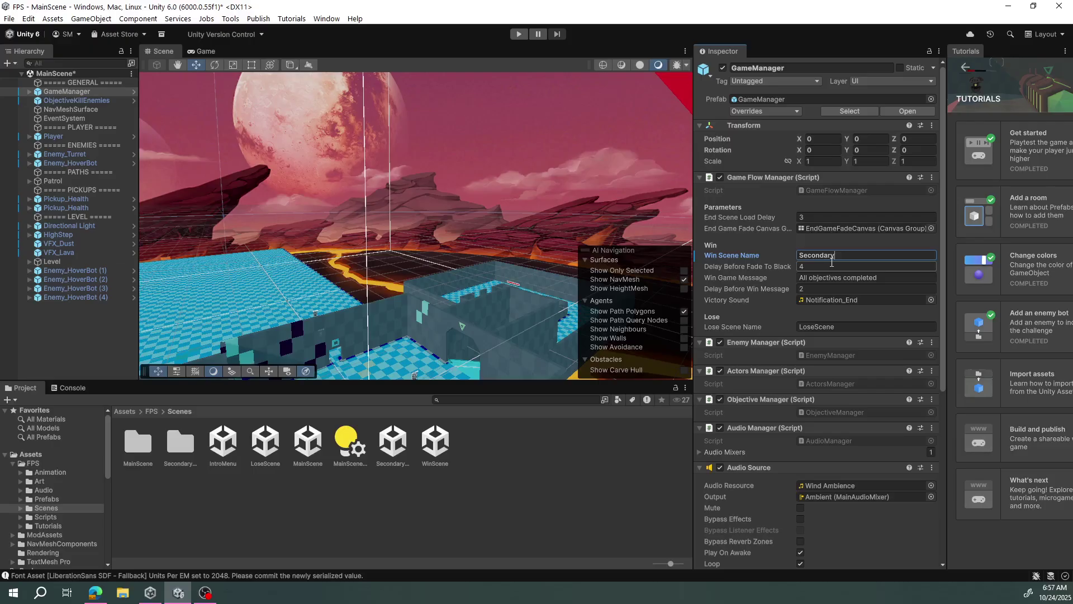
type("Scene")
key("Return")
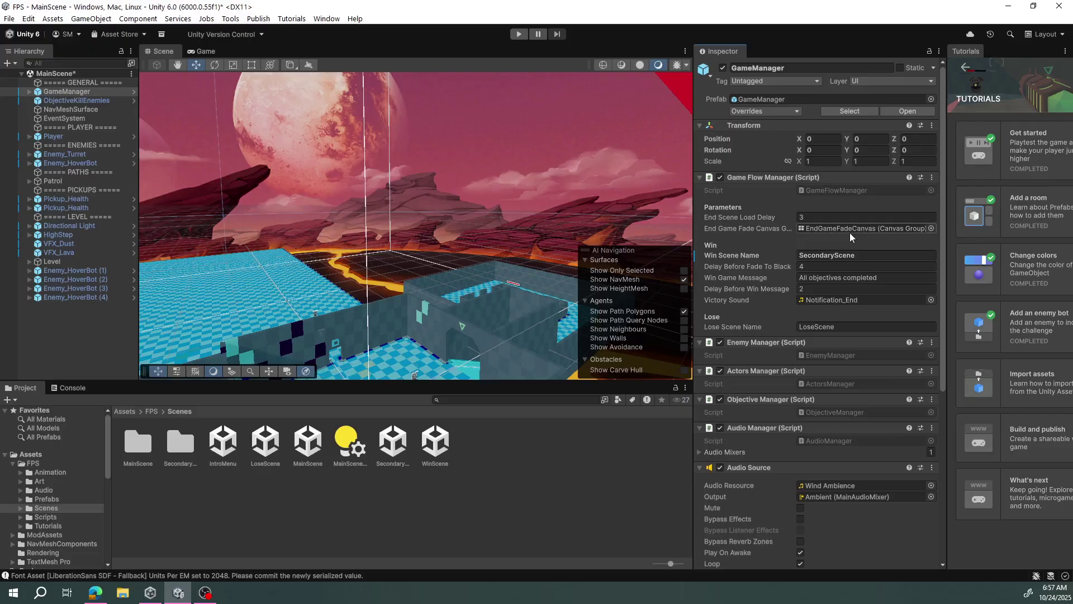
Inspect the ObjectiveKillEnemies settings in MainScene and look over the level around it.
left_click(98, 100)
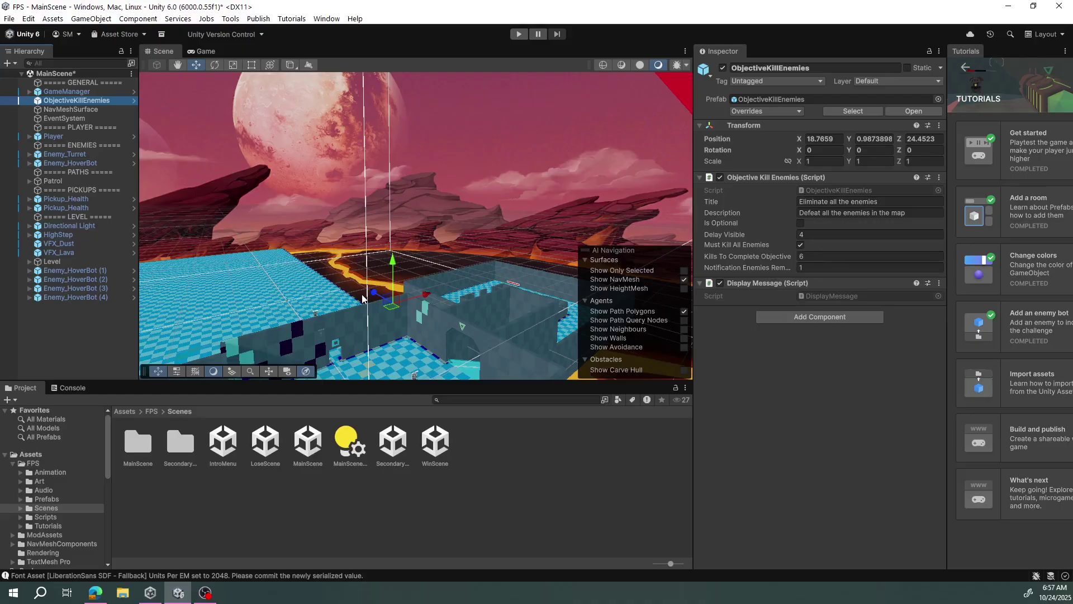
scroll(364, 298, "up", 3)
scroll(364, 298, "down", 3)
scroll(482, 330, "up", 2)
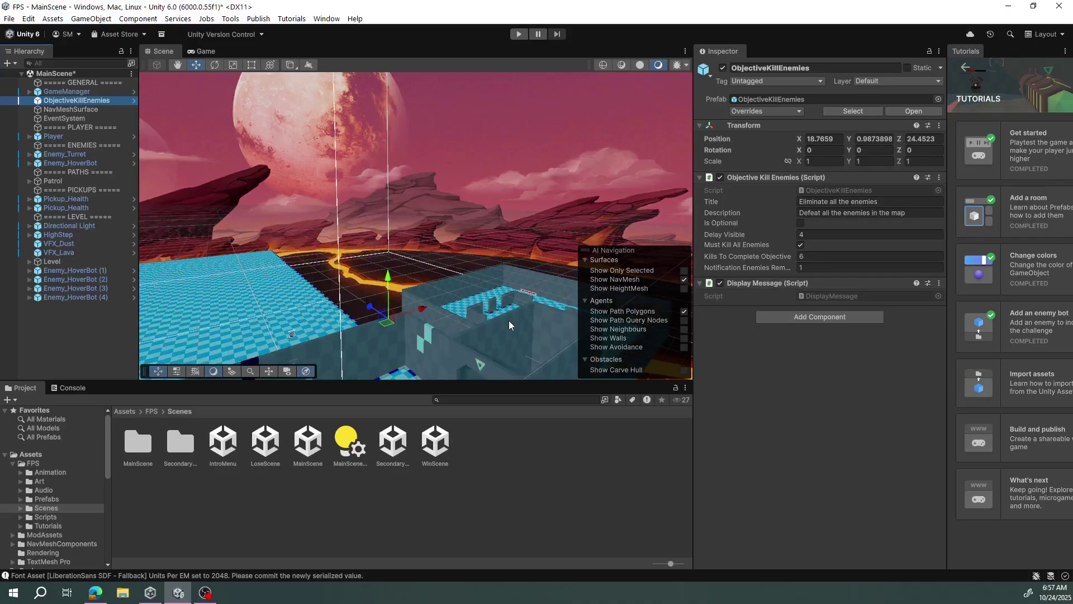
right_click_drag(509, 324, 485, 329)
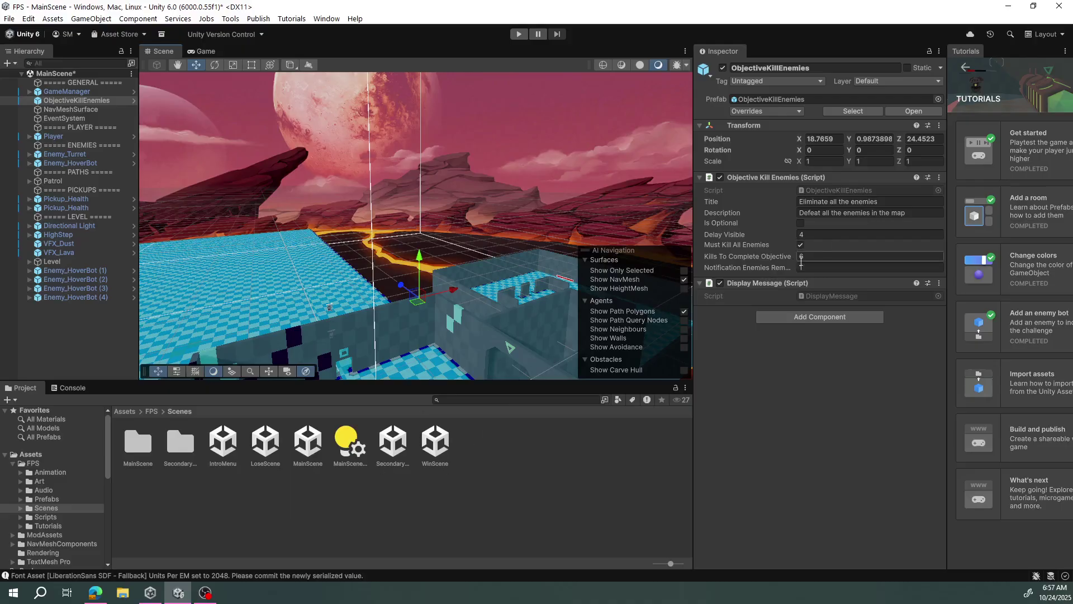
Open SecondaryScene from the Scenes folder, saving the changes made to MainScene.
left_click(67, 91)
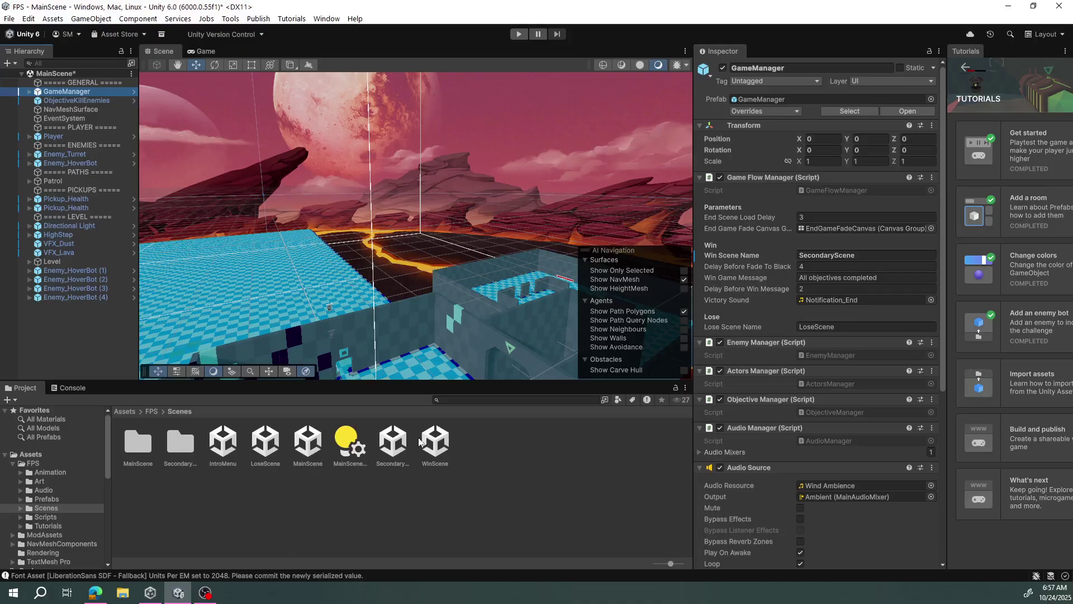
double_click(394, 444)
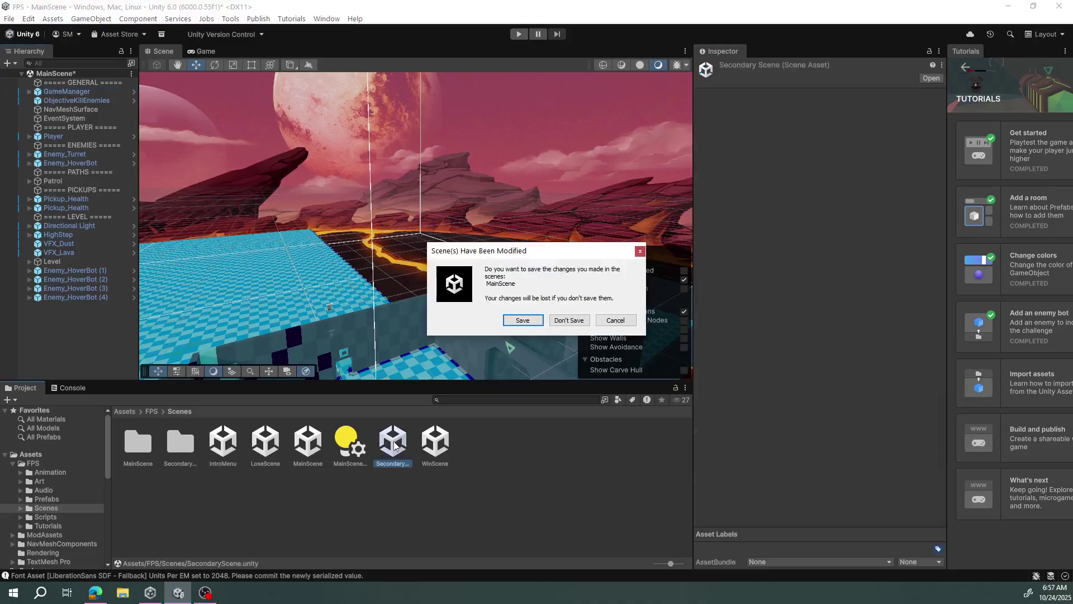
left_click(523, 321)
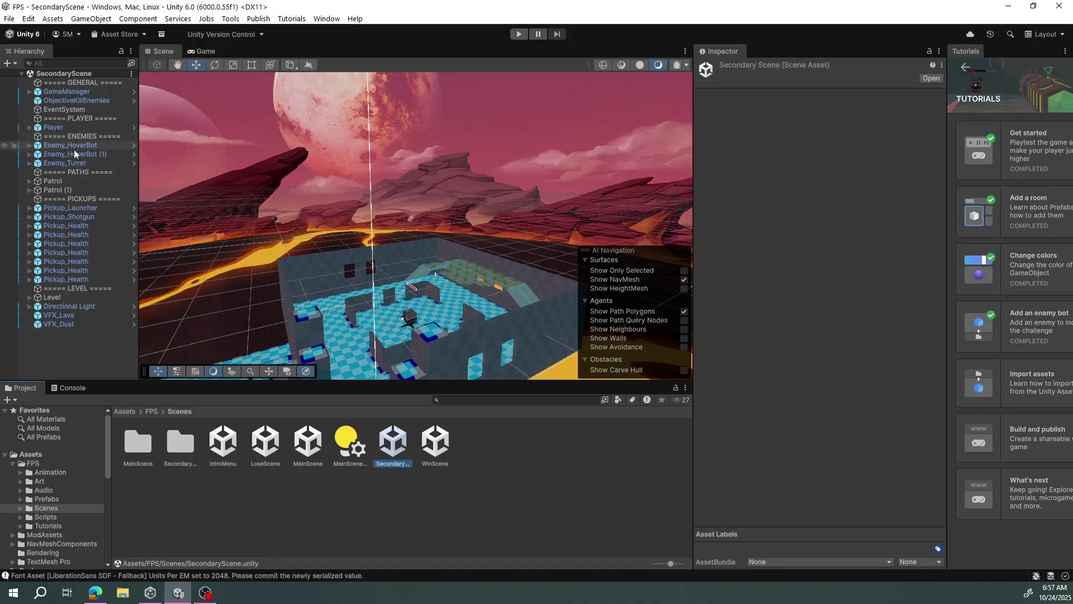
Check the GameManager's win scene name and the ObjectiveKillEnemies kill settings in SecondaryScene.
left_click(82, 93)
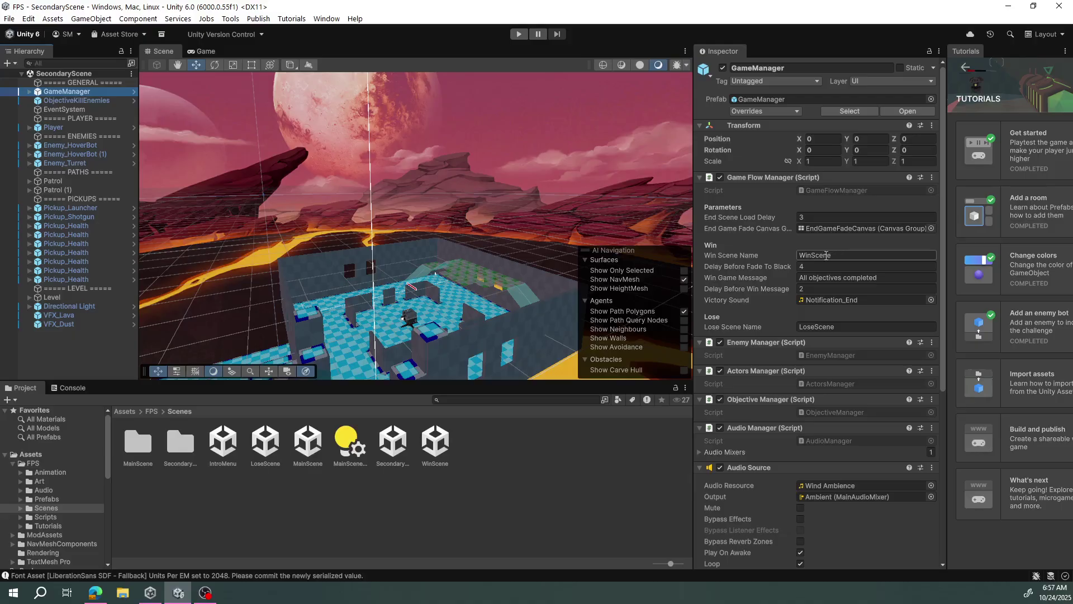
left_click(66, 102)
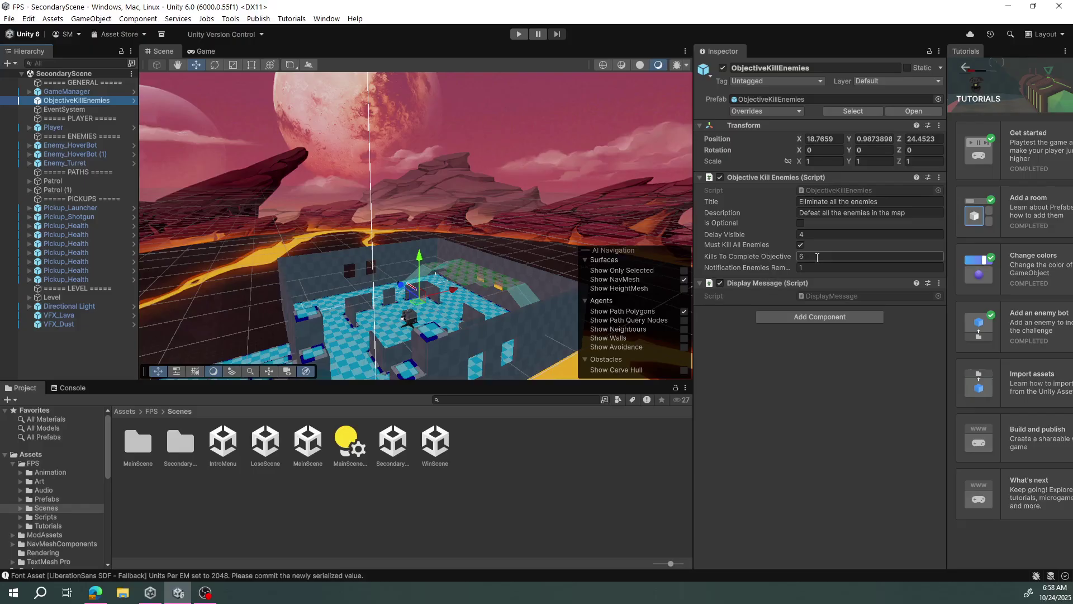
scroll(448, 307, "down", 5)
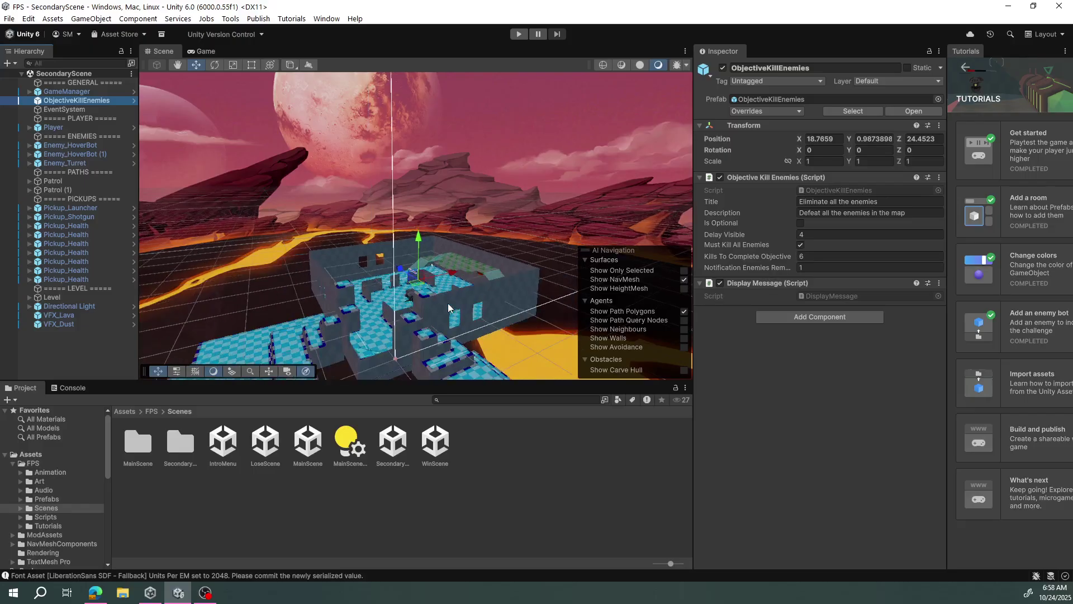
scroll(447, 307, "up", 5)
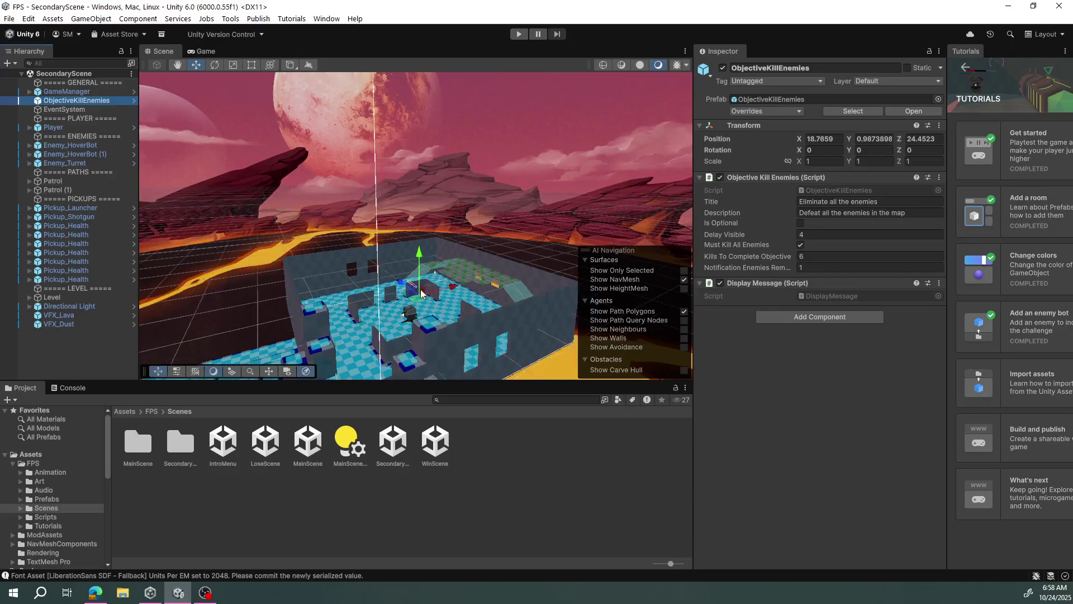
scroll(420, 290, "down", 5)
scroll(421, 289, "up", 5)
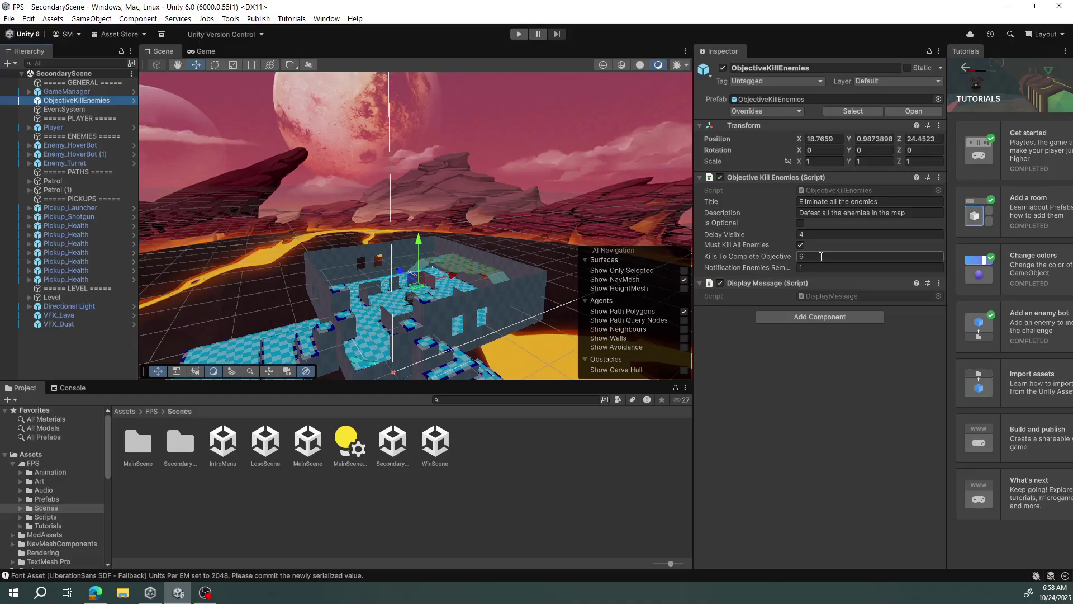
key("Return")
Open the IntroMenu scene and inspect its MenuNavigation and EventSystem objects.
left_click(224, 445)
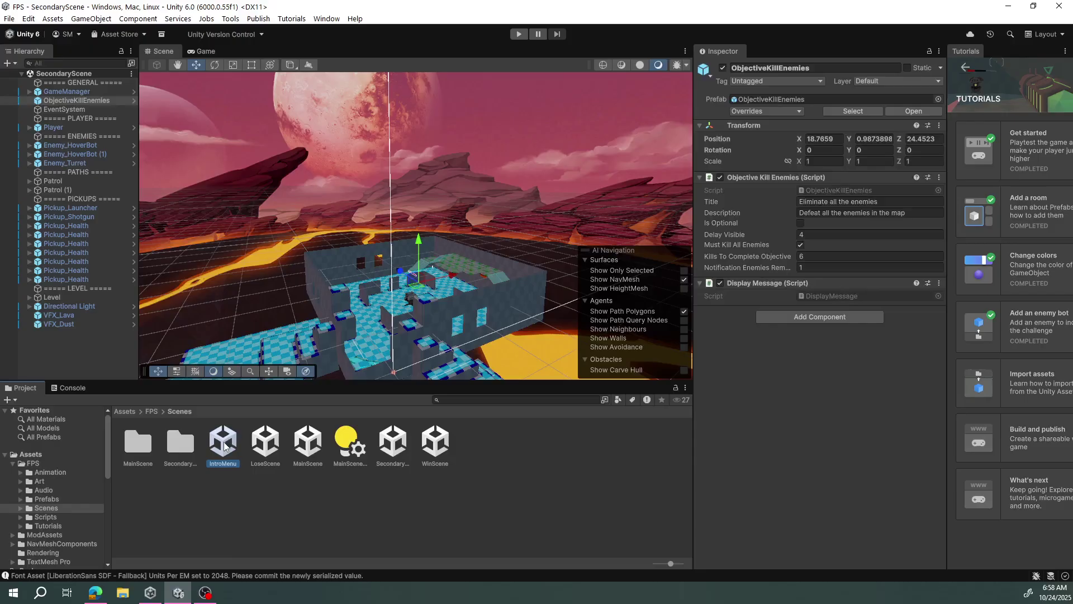
double_click(224, 444)
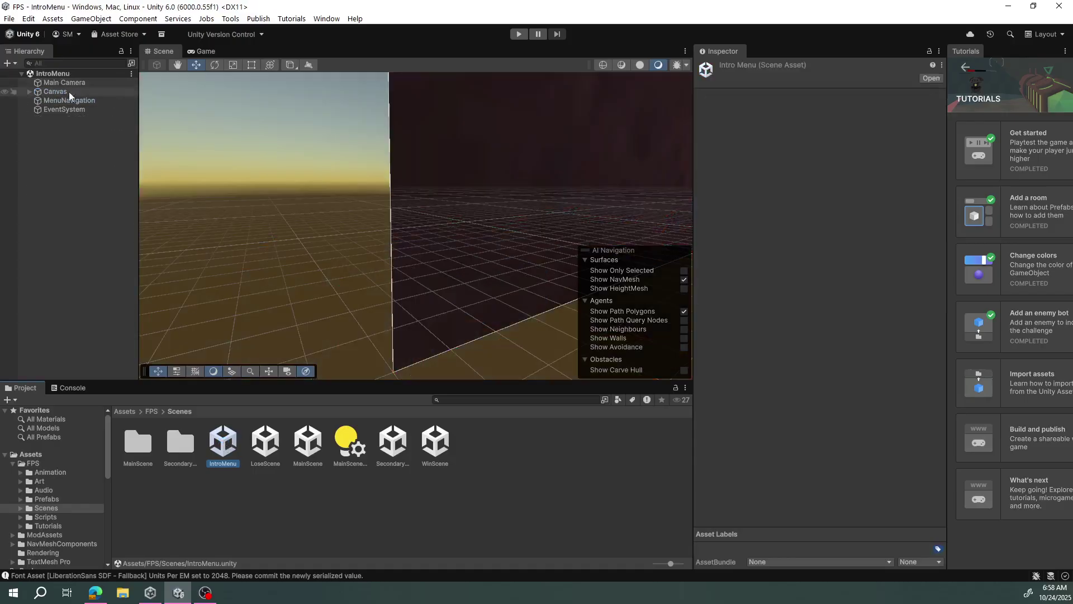
left_click(75, 102)
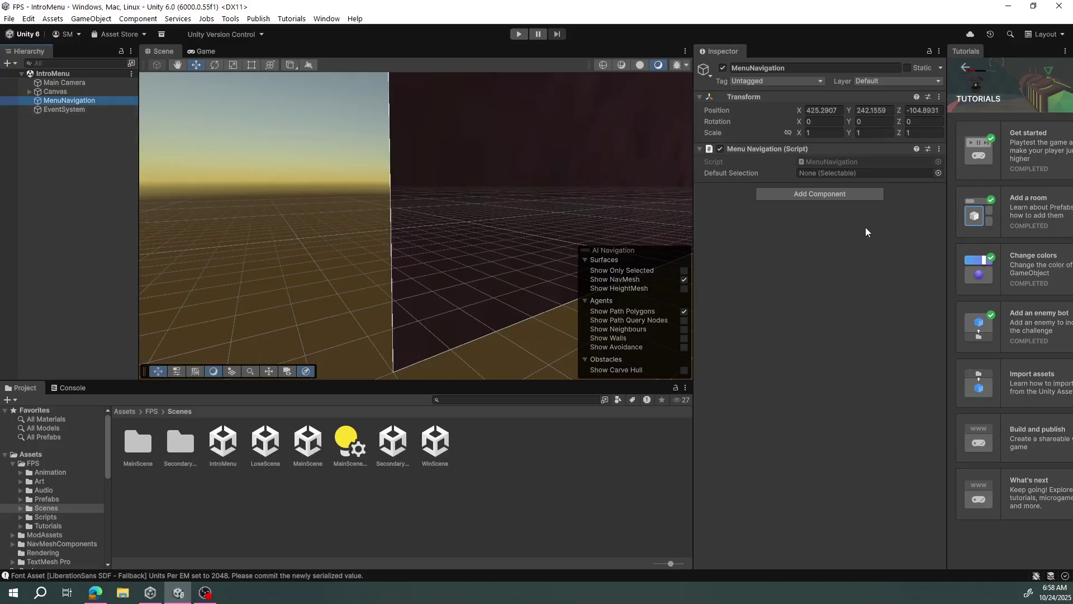
left_click(72, 110)
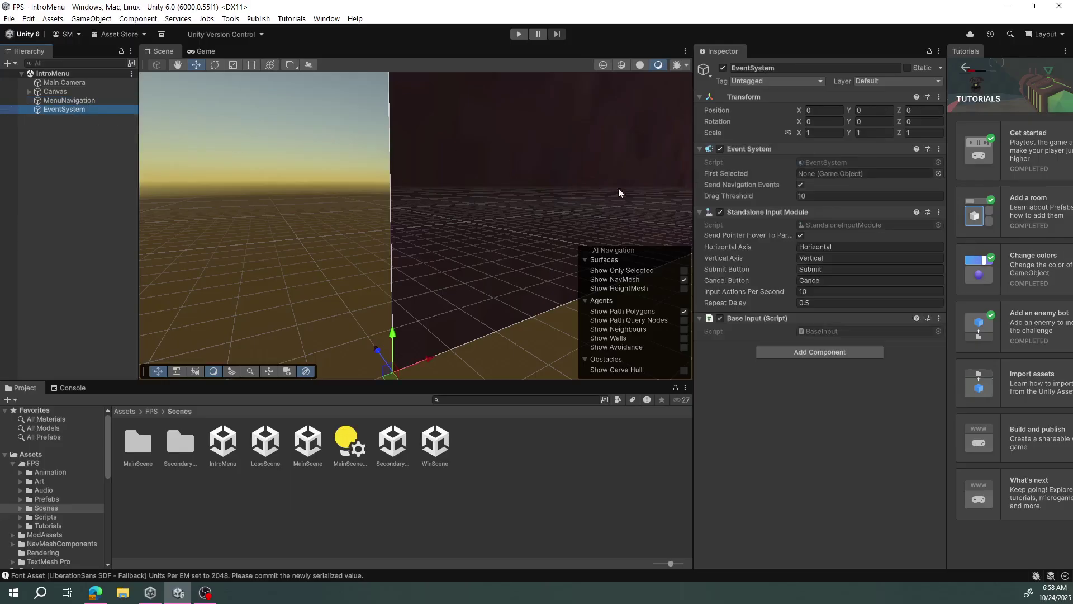
Expand the Canvas and inspect StartButton and the text objects inside StartButton and ControlsButton.
left_click(55, 92)
left_click(29, 92)
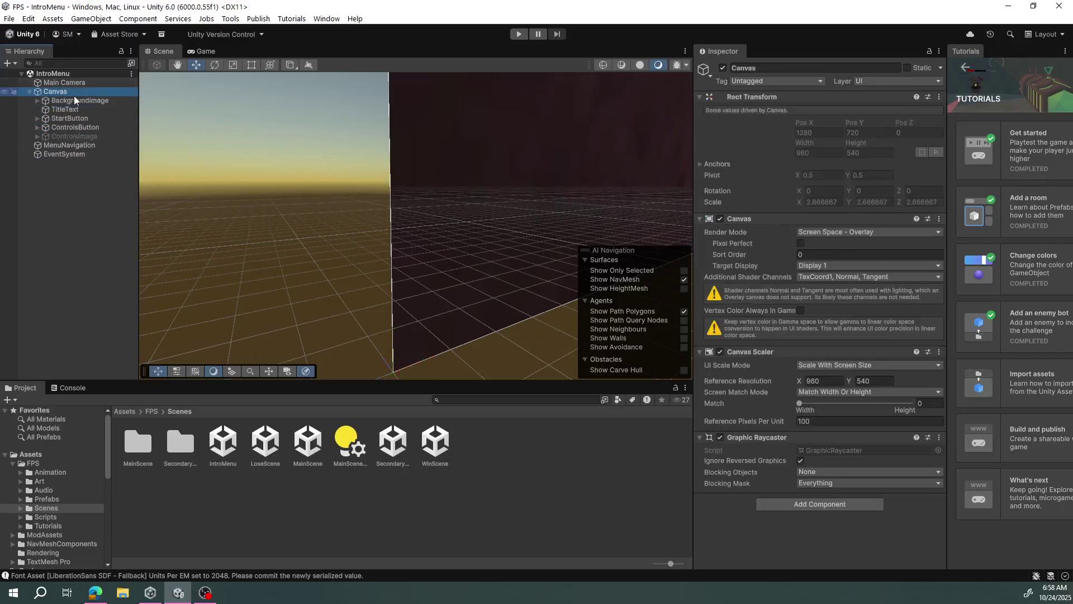
left_click(65, 119)
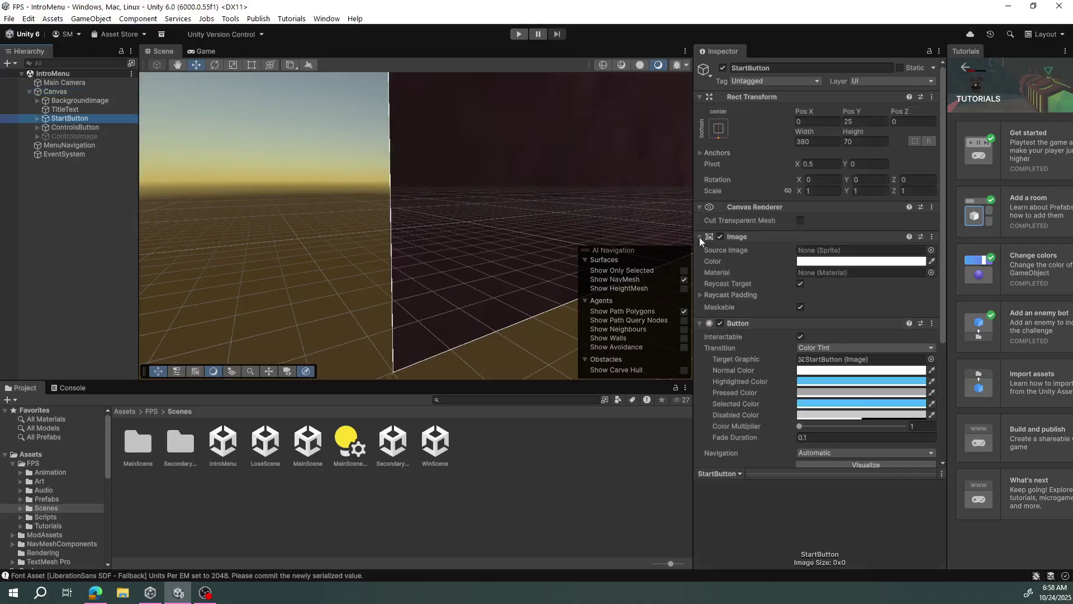
left_click(38, 119)
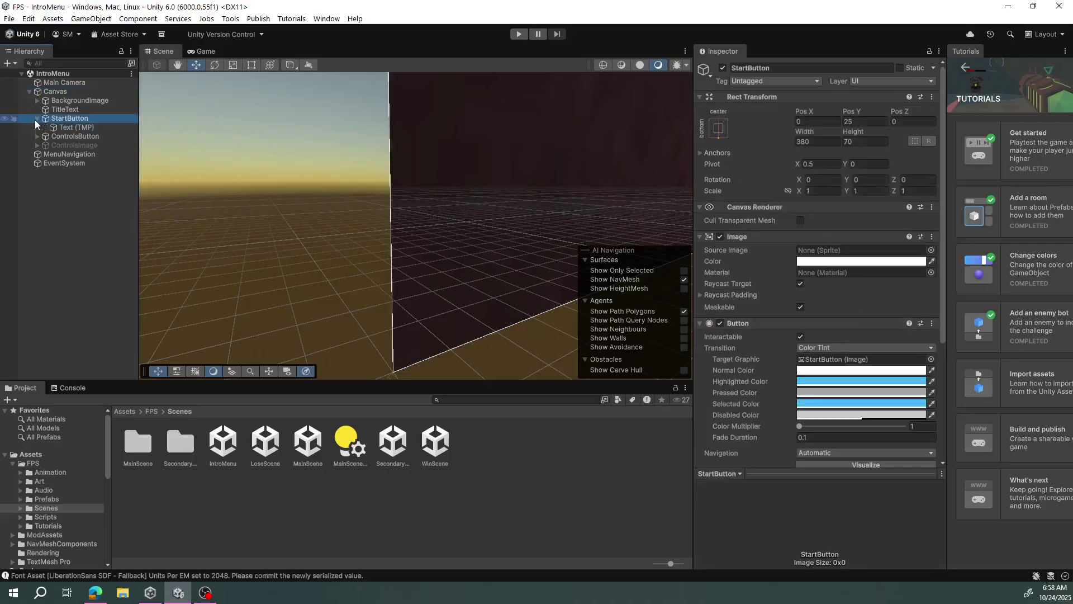
left_click(73, 127)
scroll(784, 319, "down", 6)
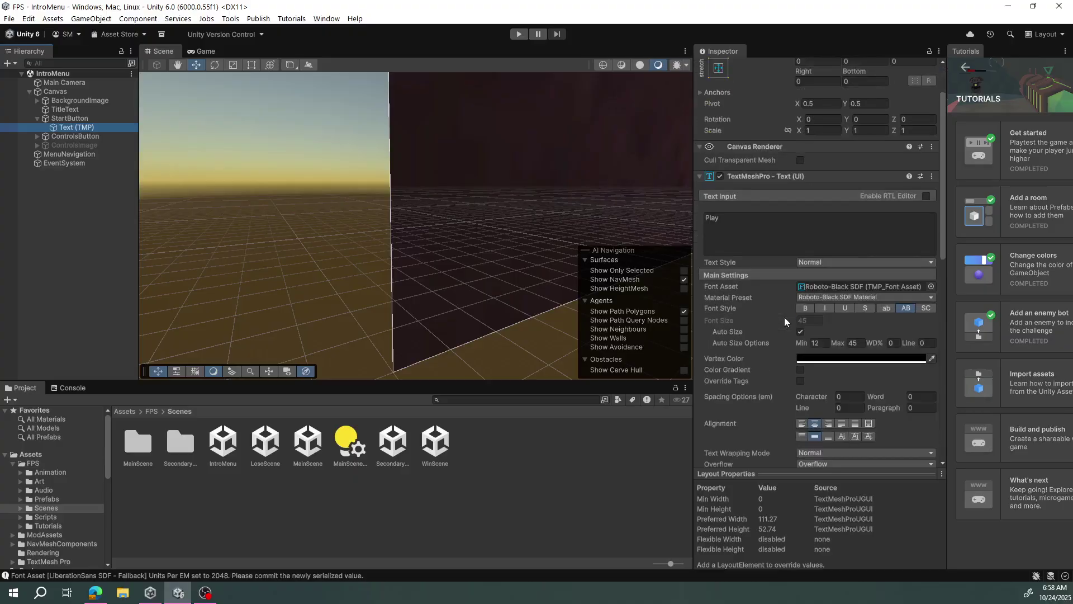
scroll(783, 322, "down", 1)
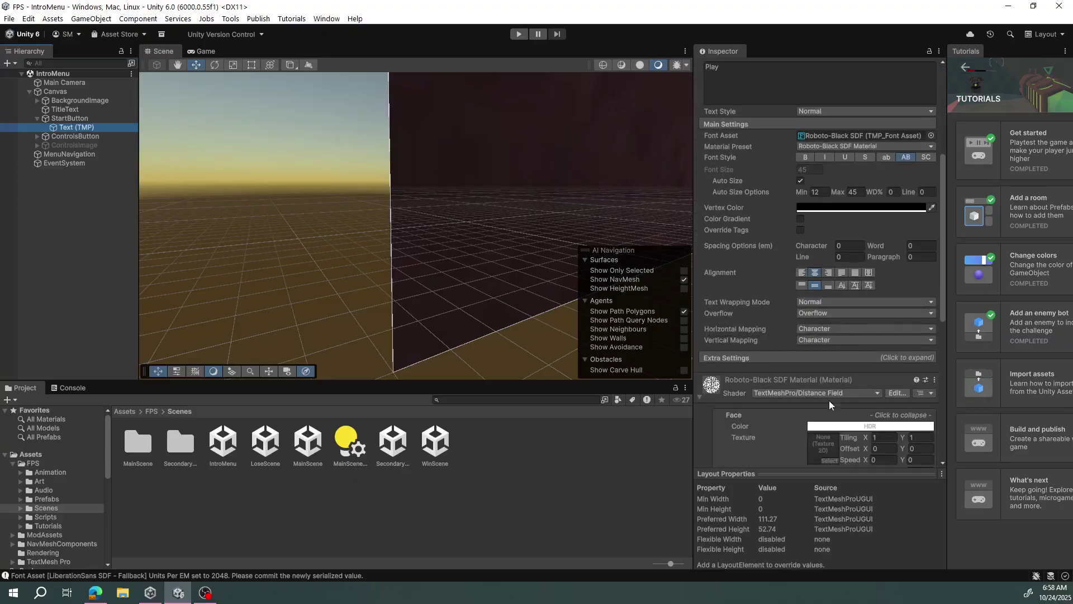
scroll(828, 382, "down", 10)
scroll(829, 383, "up", 16)
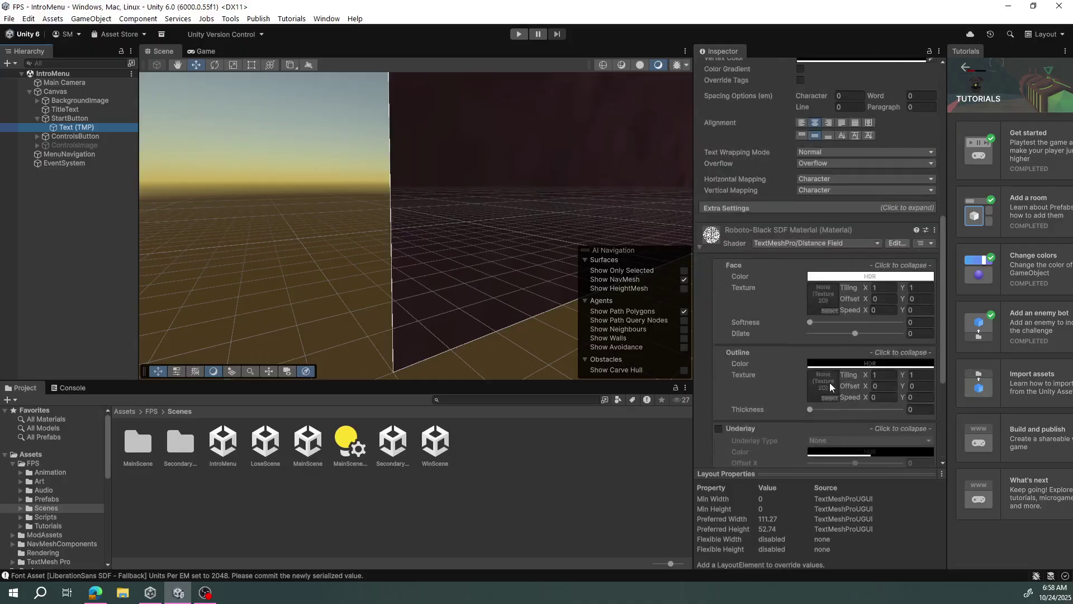
scroll(834, 373, "up", 1)
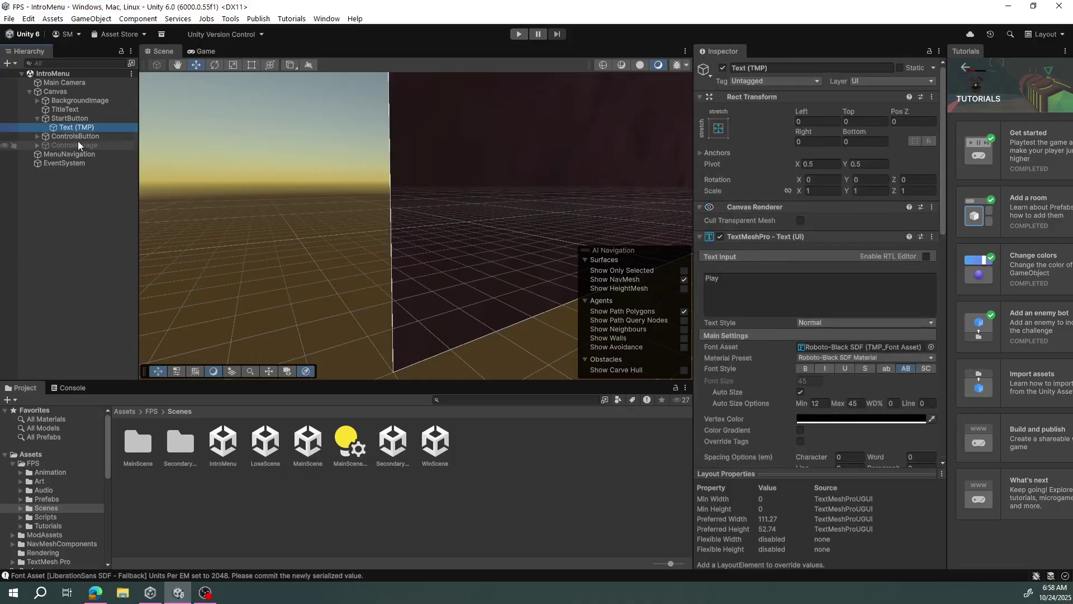
left_click(37, 136)
left_click(64, 144)
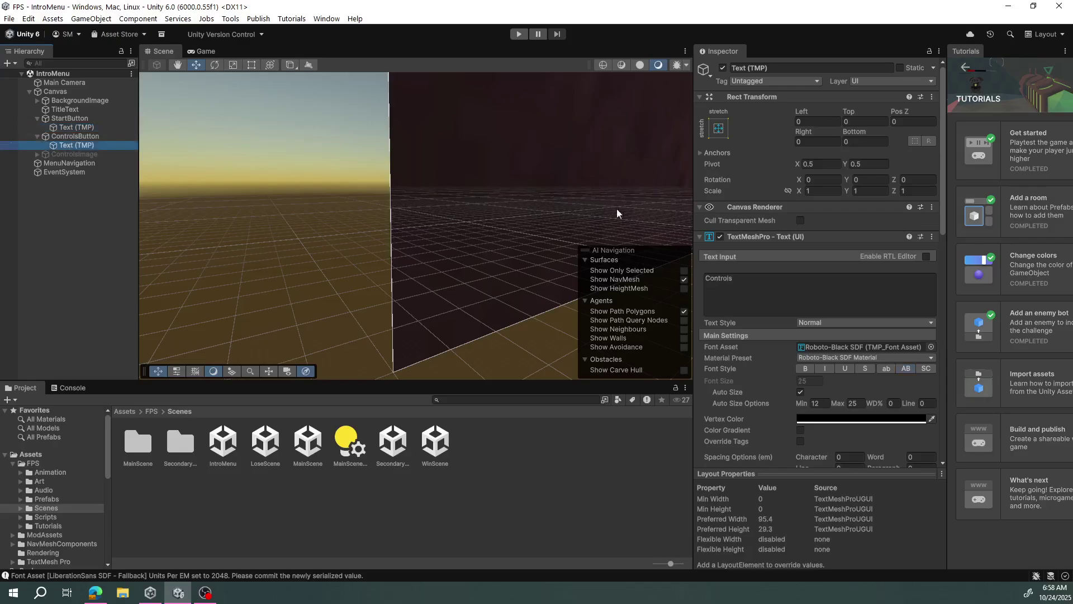
Review the ControlsButton text settings and the components of the MenuNavigation, EventSystem and Canvas objects in IntroMenu.
scroll(878, 382, "down", 15)
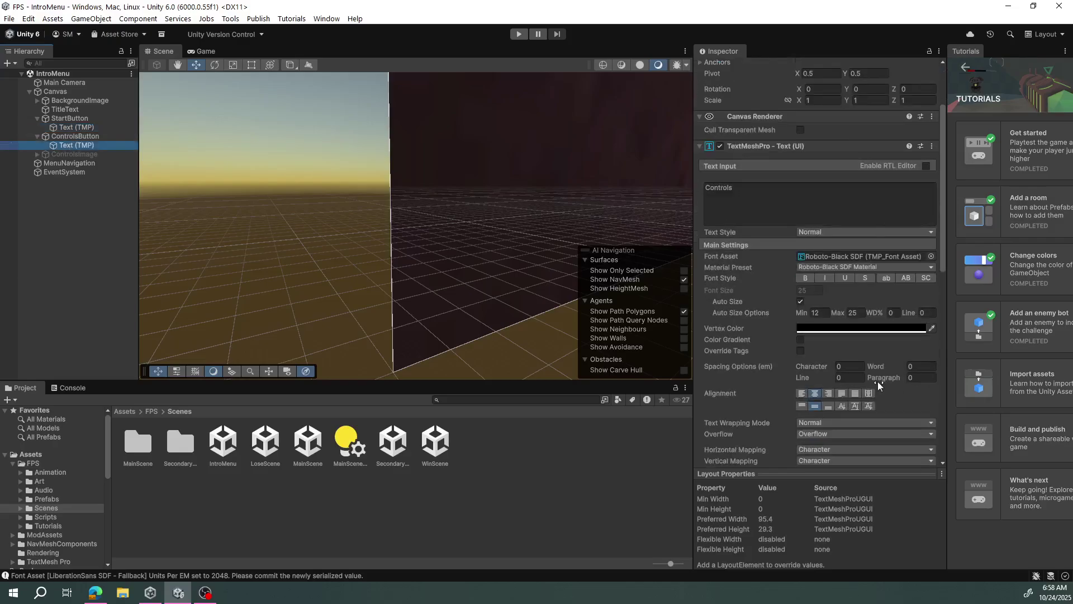
scroll(874, 394, "up", 15)
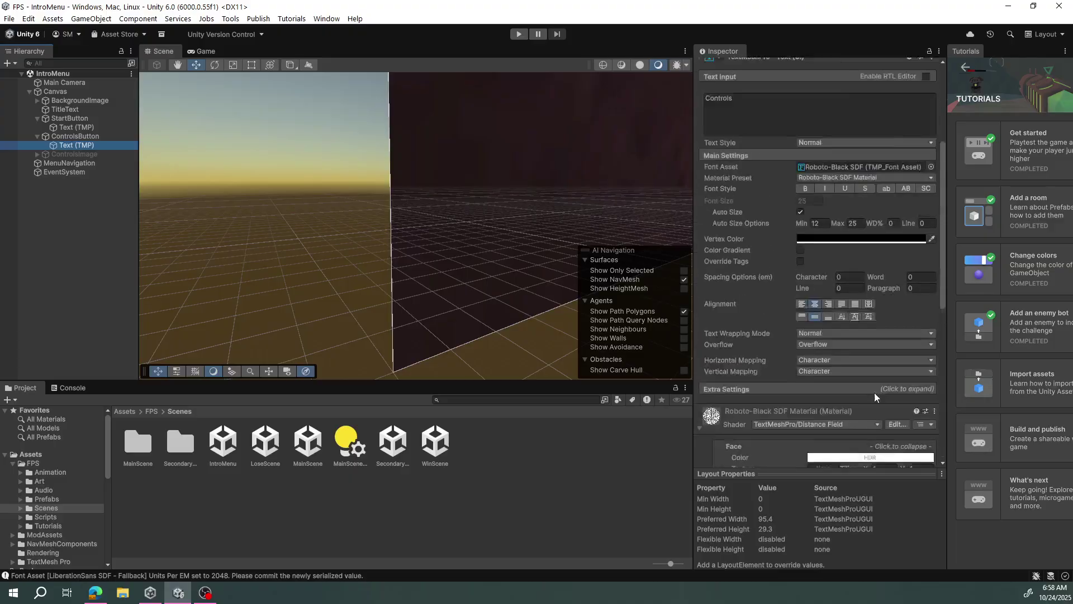
left_click(69, 163)
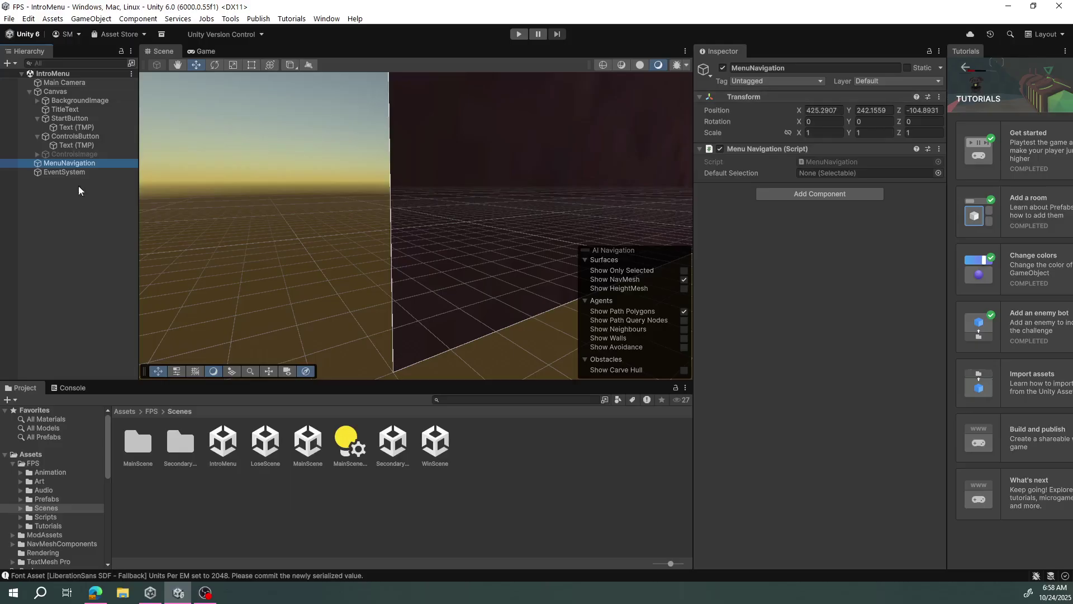
left_click(67, 172)
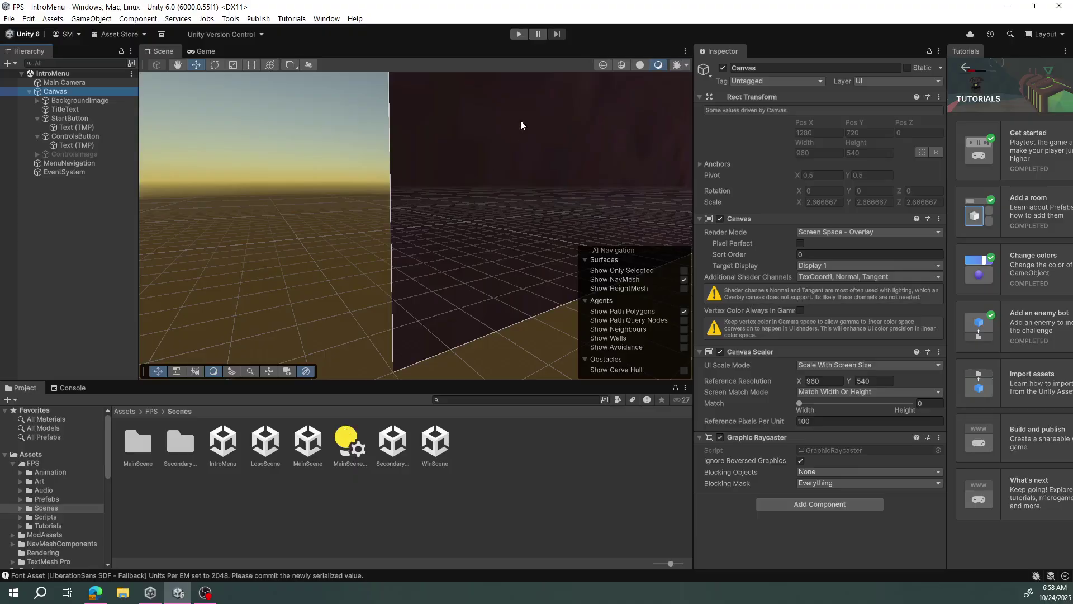
Open MainScene from the Scenes folder, run it in Play mode and shoot the first two hover bots.
double_click(308, 443)
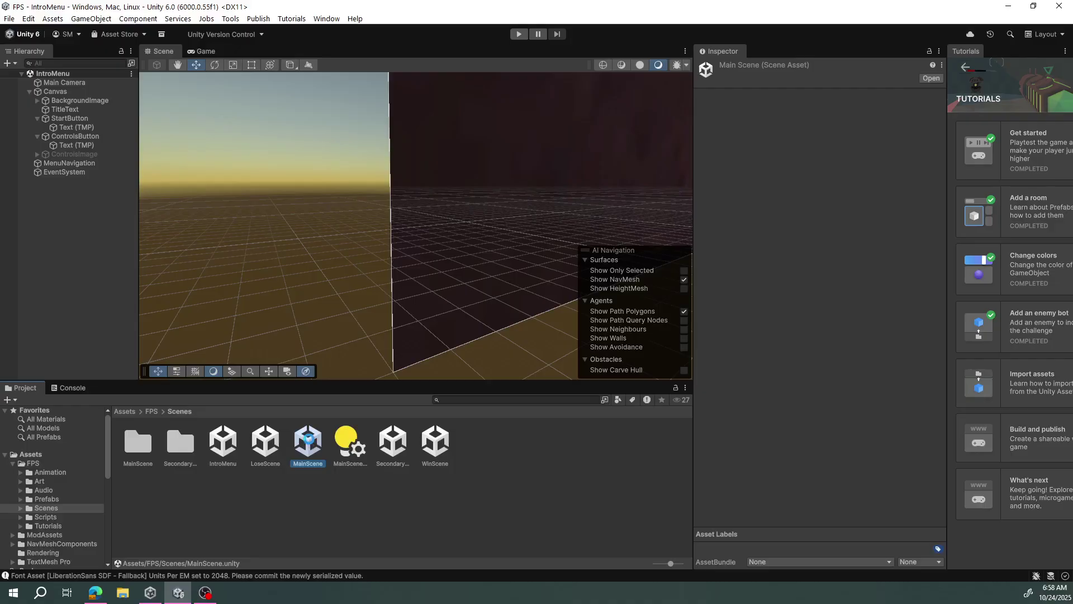
left_click(520, 36)
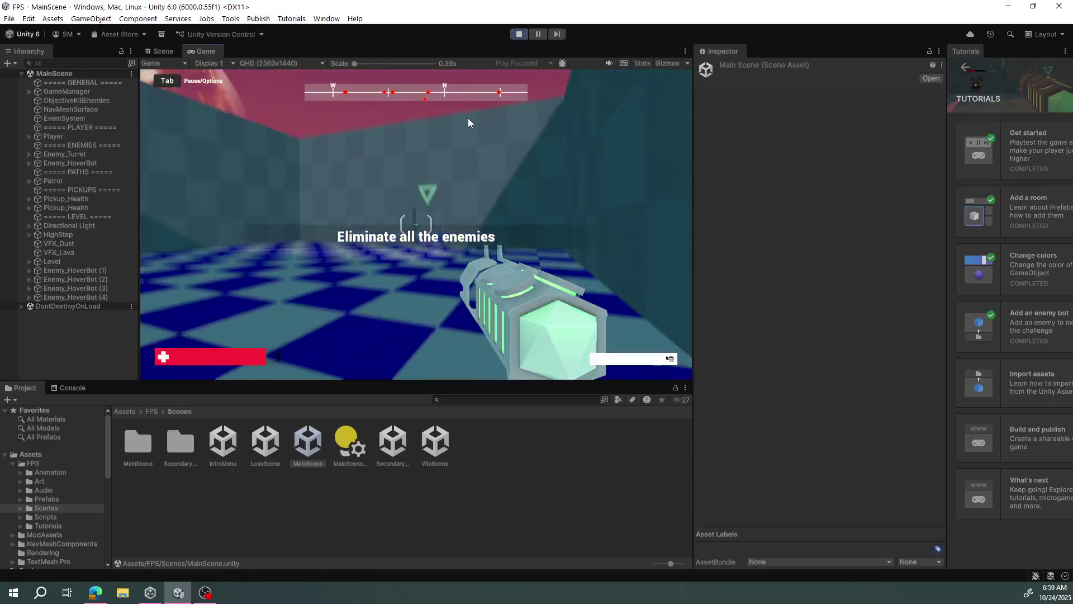
left_click(448, 140)
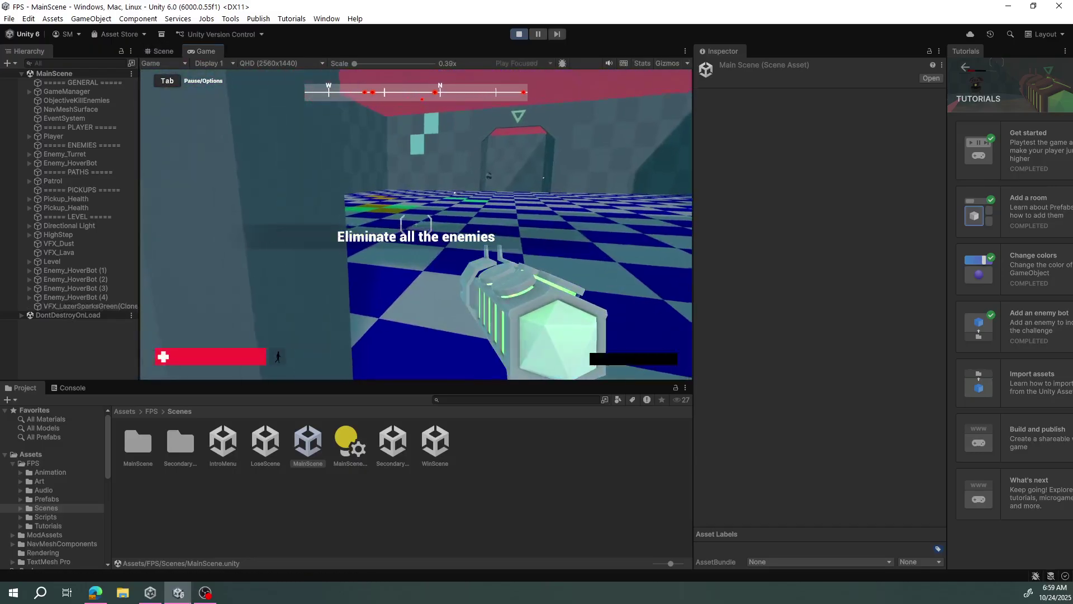
left_click(416, 223)
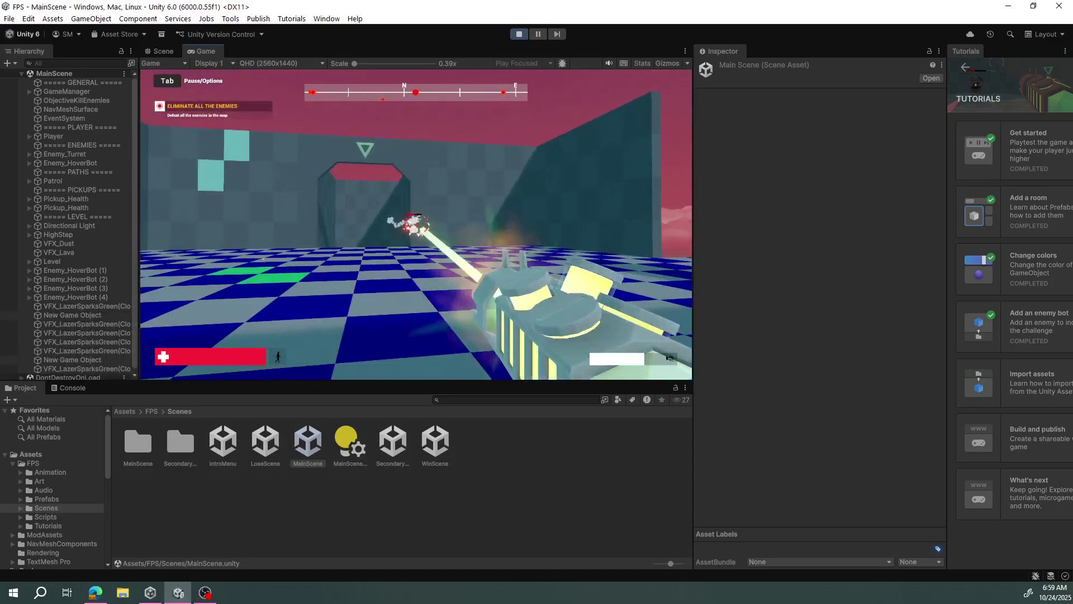
left_click(416, 223)
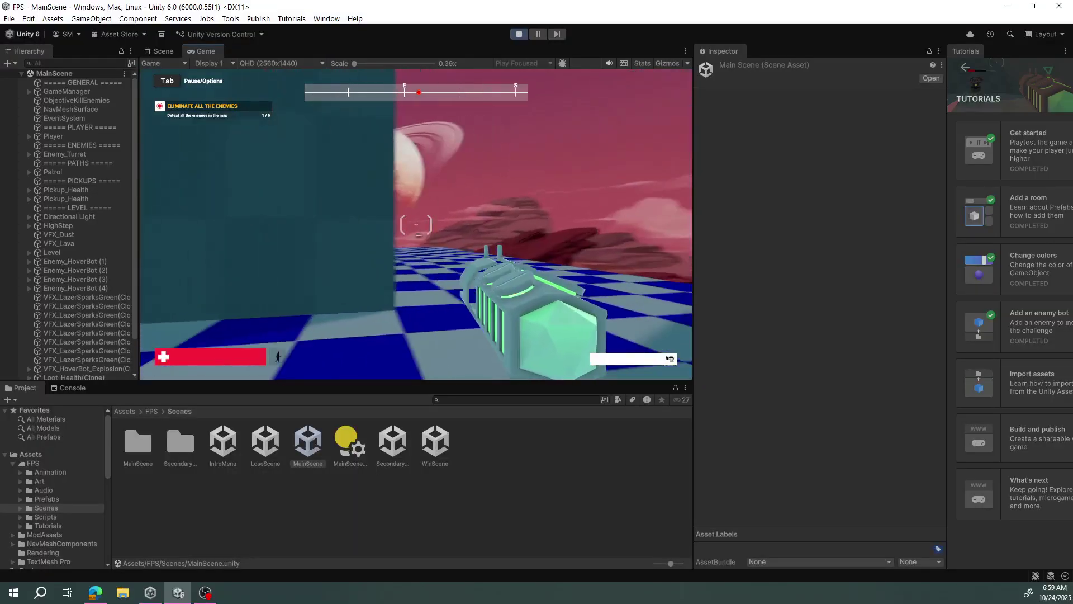
left_click(416, 223)
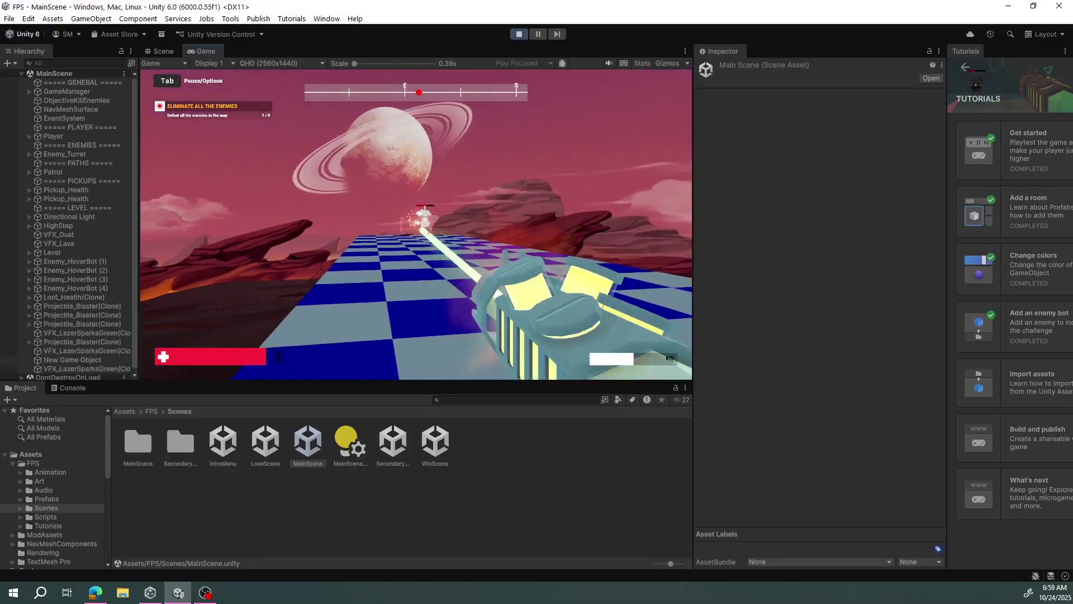
left_click(416, 224)
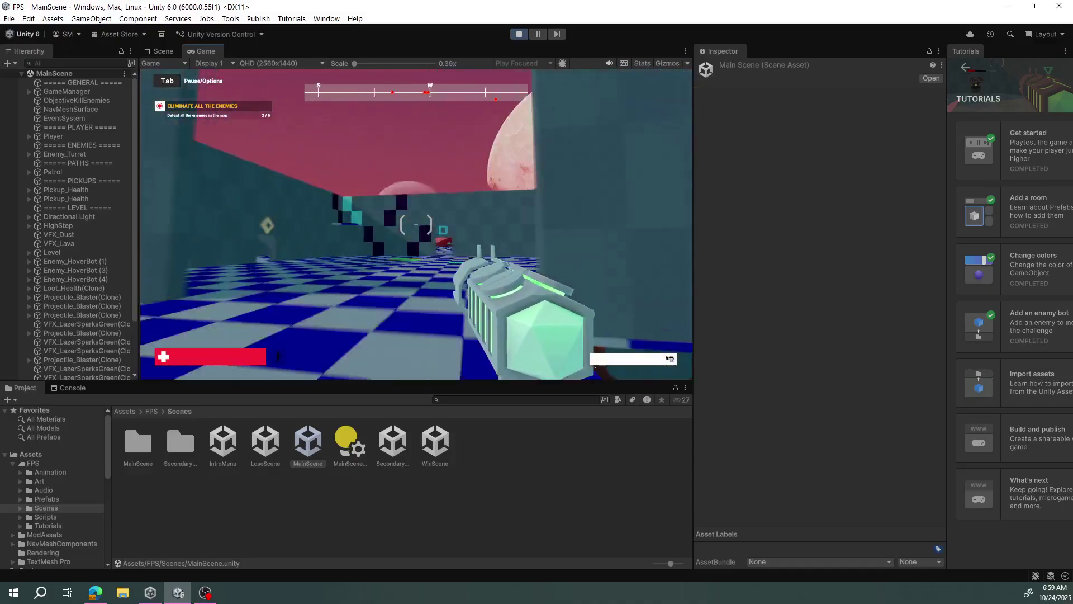
Advance through the doorway to the open area and destroy the remaining hover bots in the running game.
key("w")
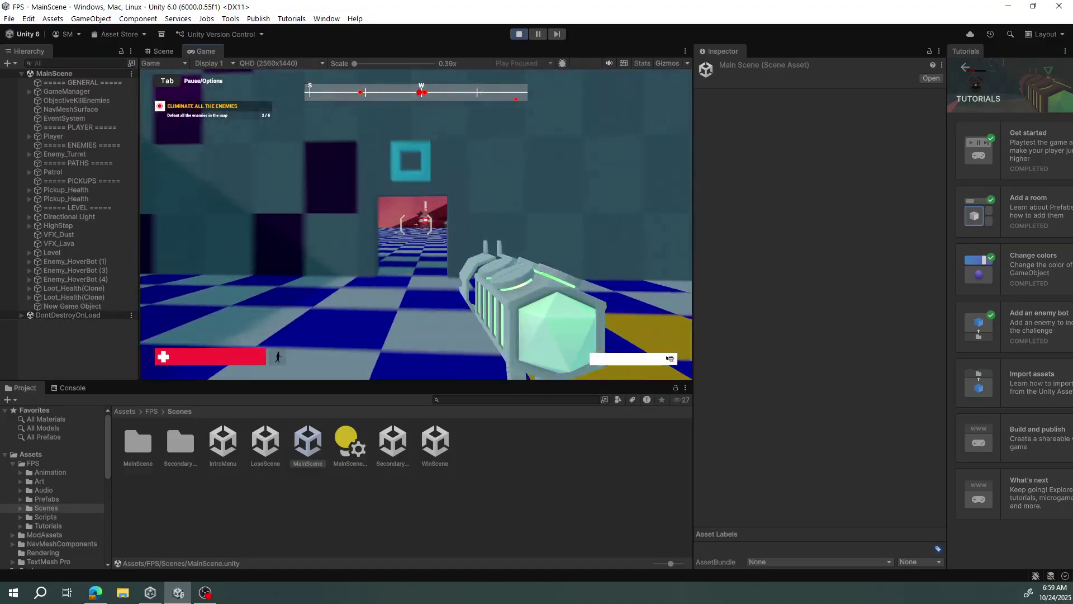
key("w")
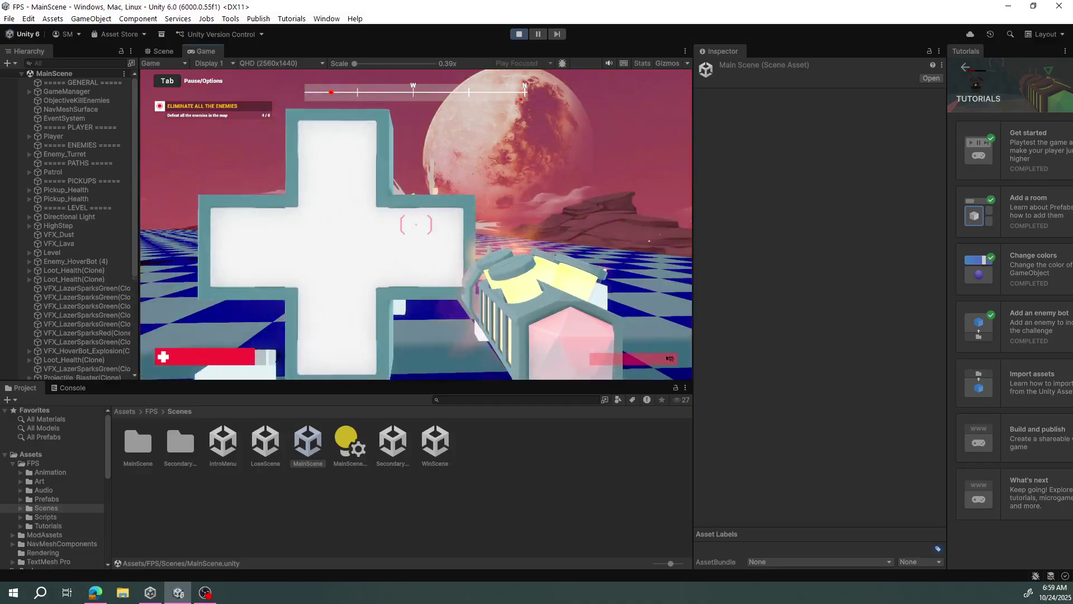
key("w")
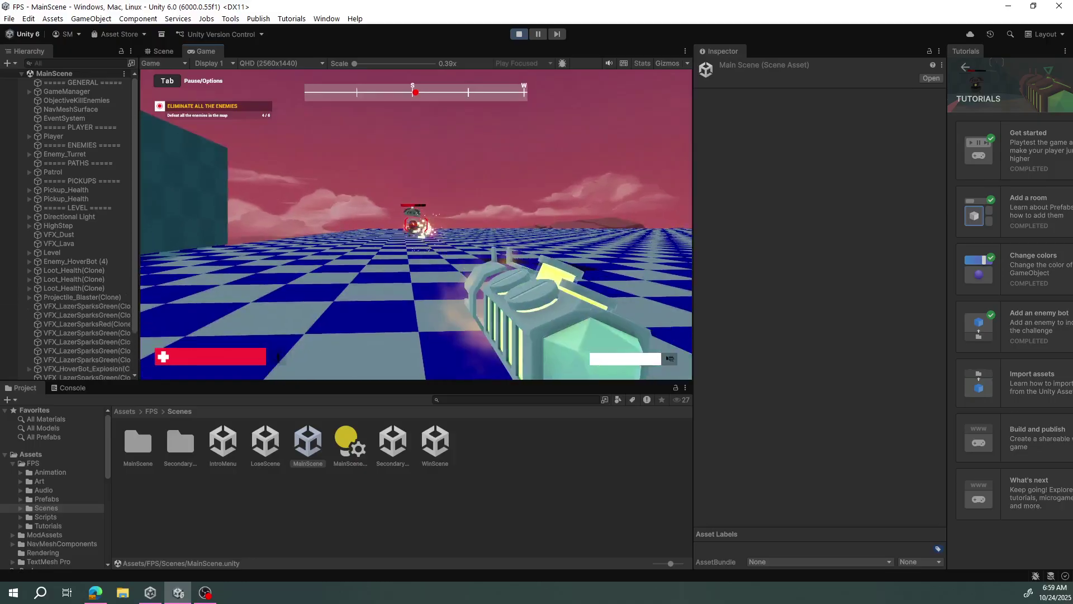
key("w")
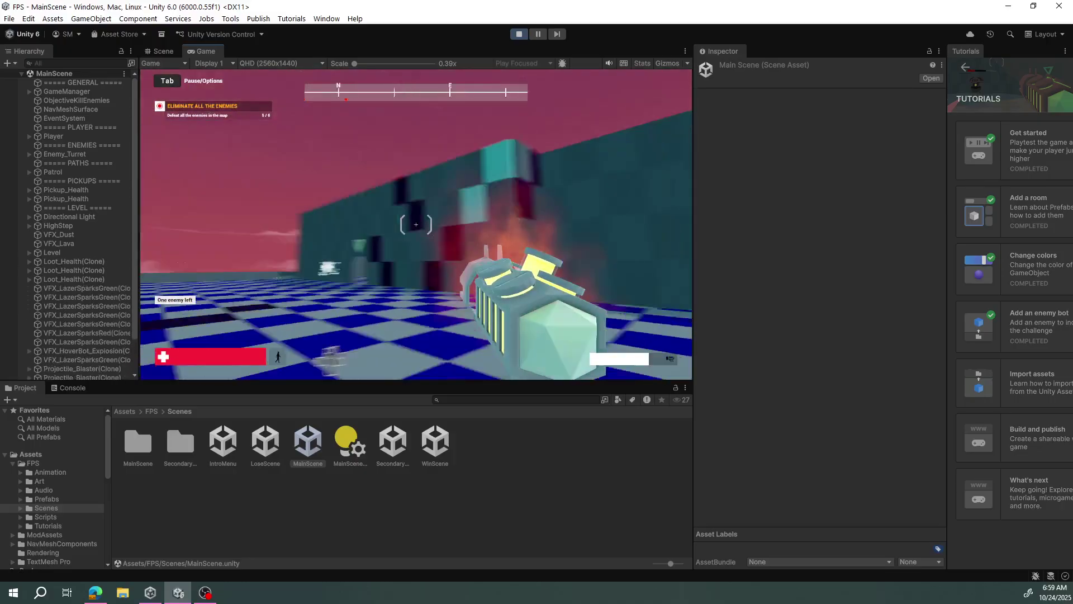
Reach and destroy the last enemy, the turret, to test the transition to SecondaryScene, and exit Play mode.
key("w")
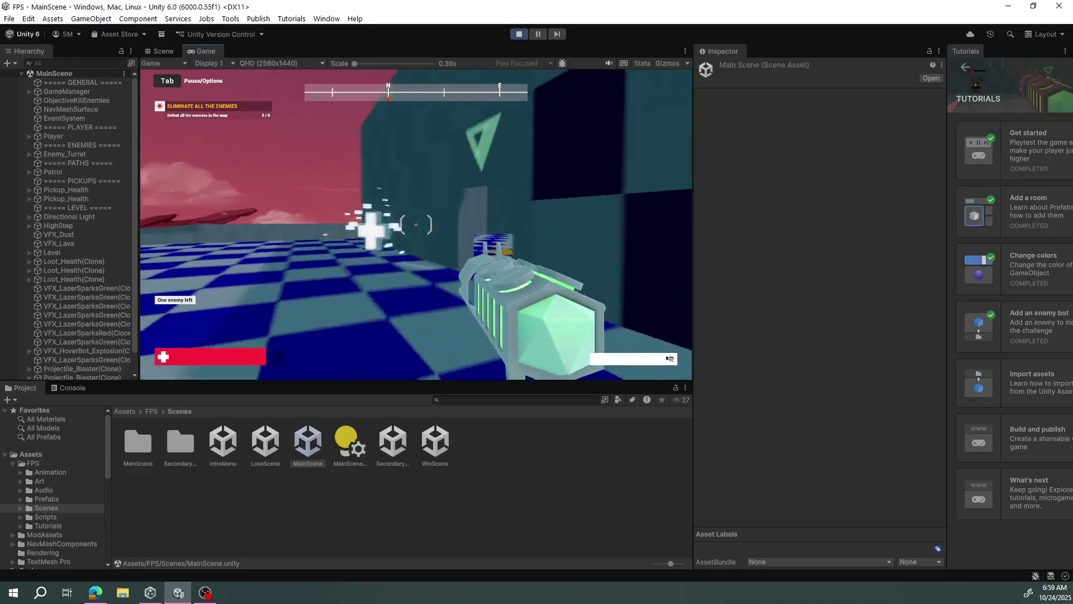
key("w")
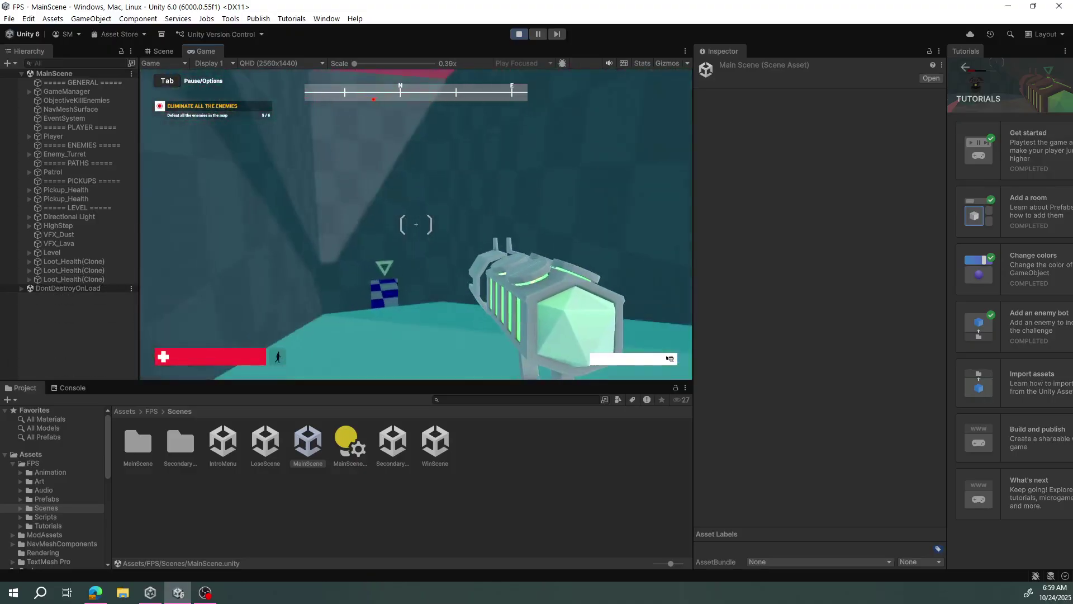
key("w")
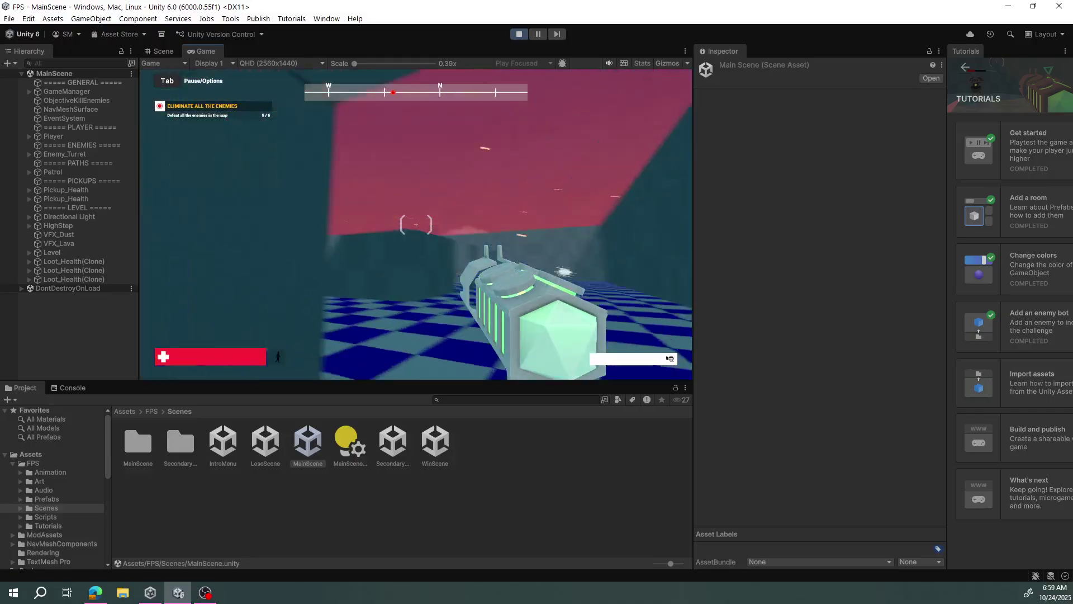
key("w")
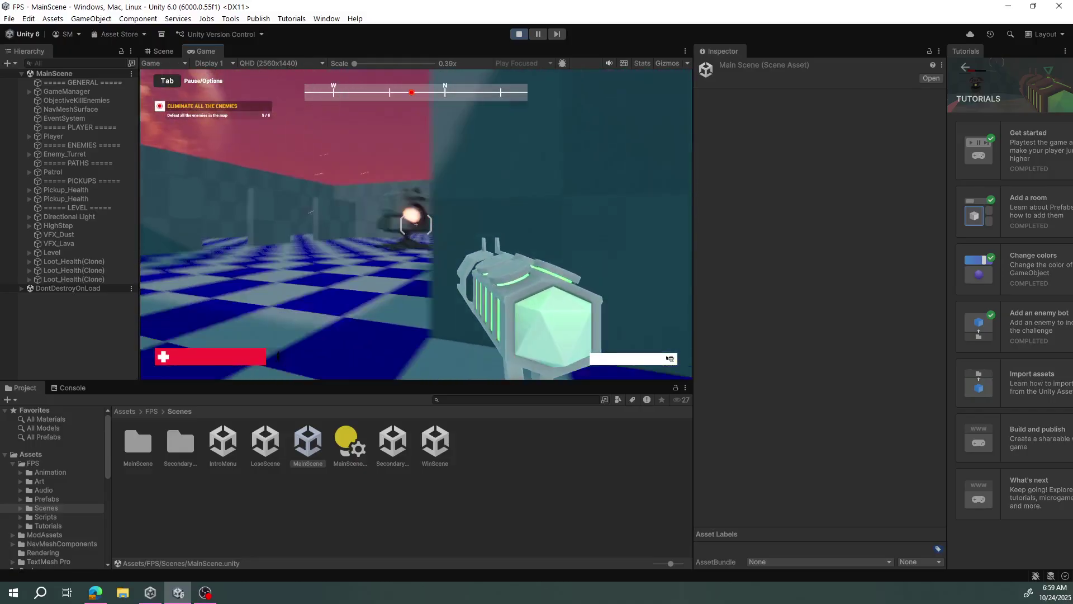
left_click(277, 356)
left_click(416, 224)
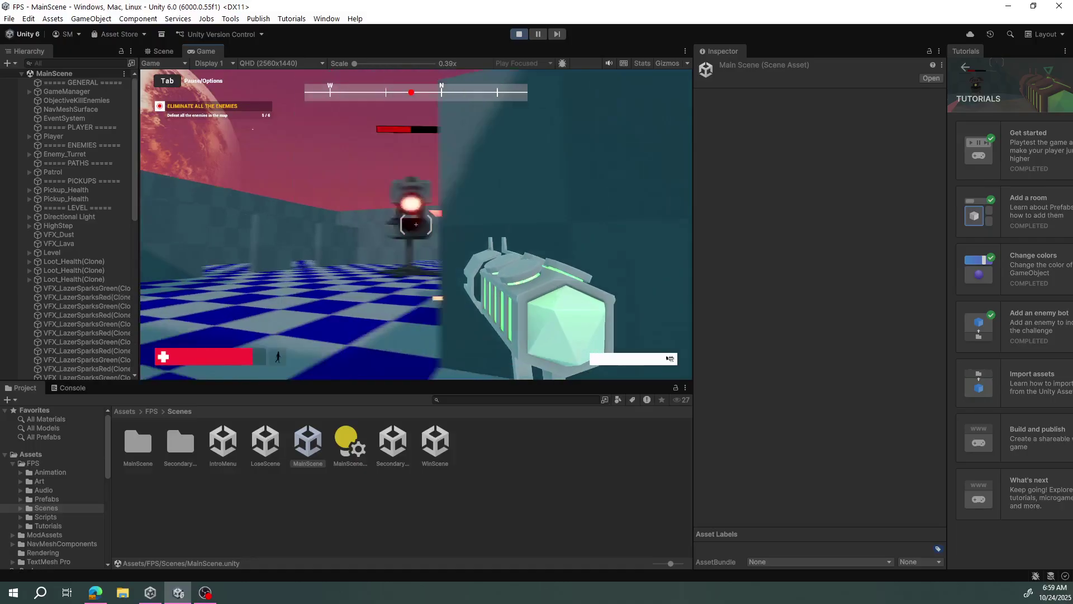
right_click(416, 224)
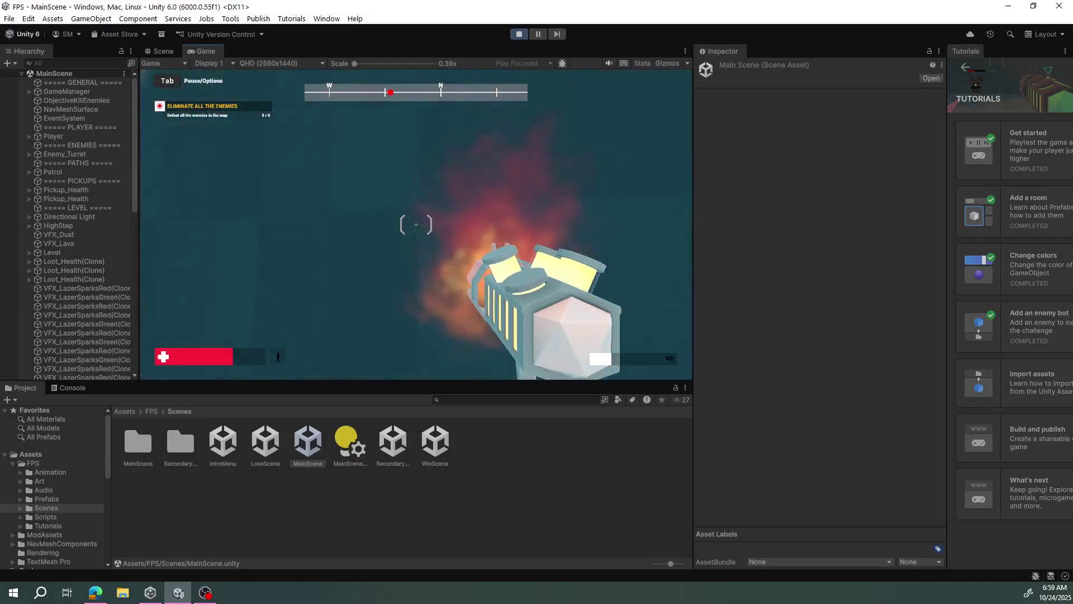
left_click(415, 224)
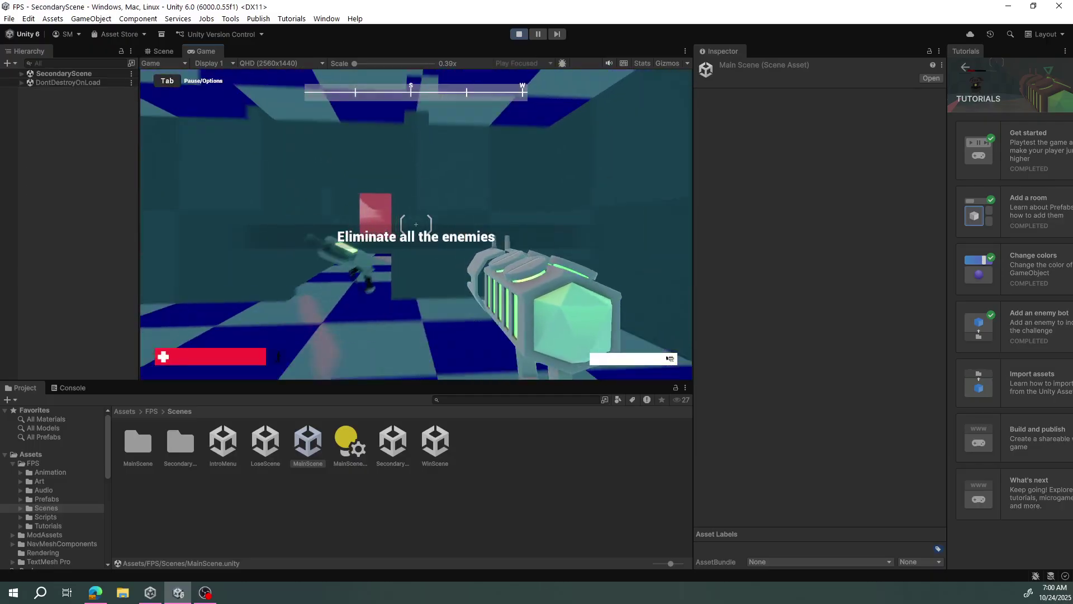
left_click(518, 35)
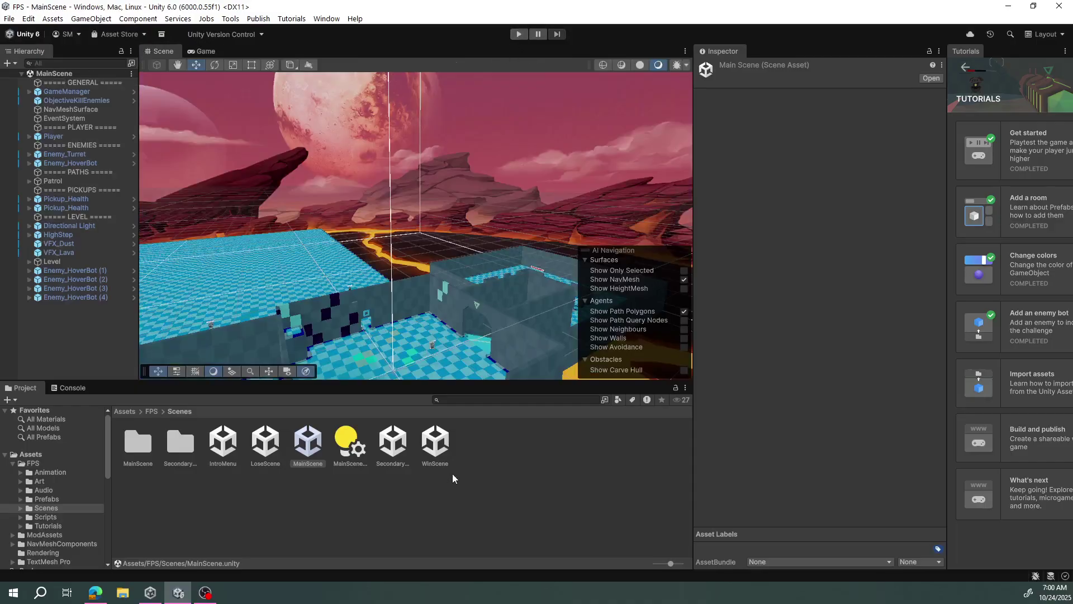